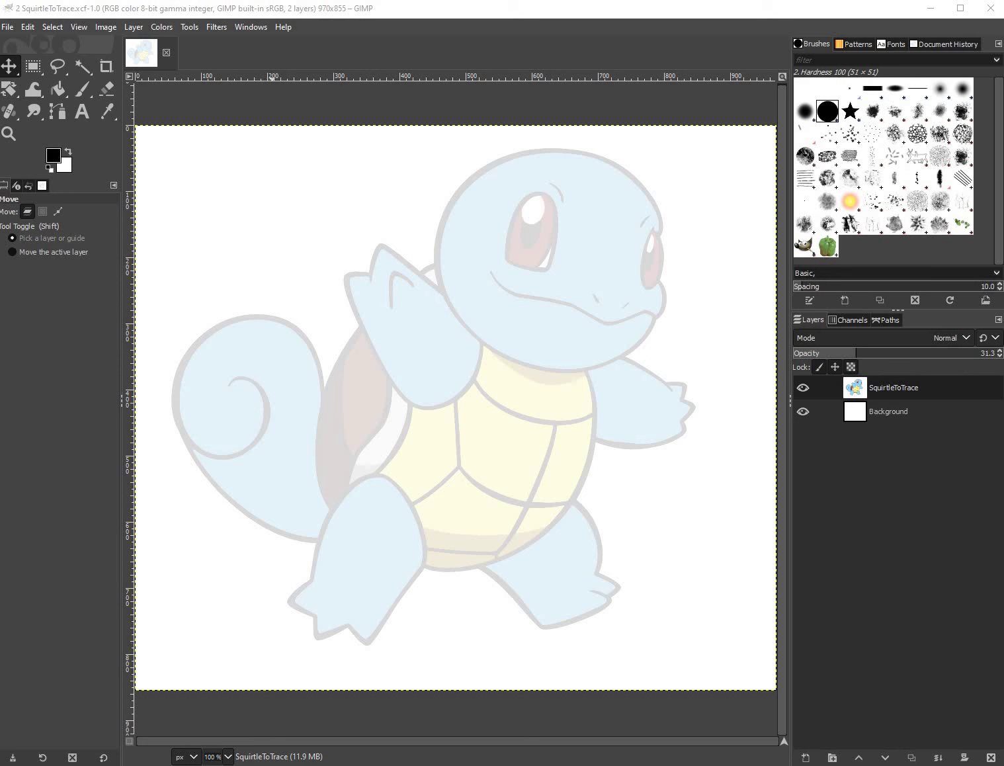
Select the Paintbrush tool and close the open Squirtle image.
left_click(291, 9)
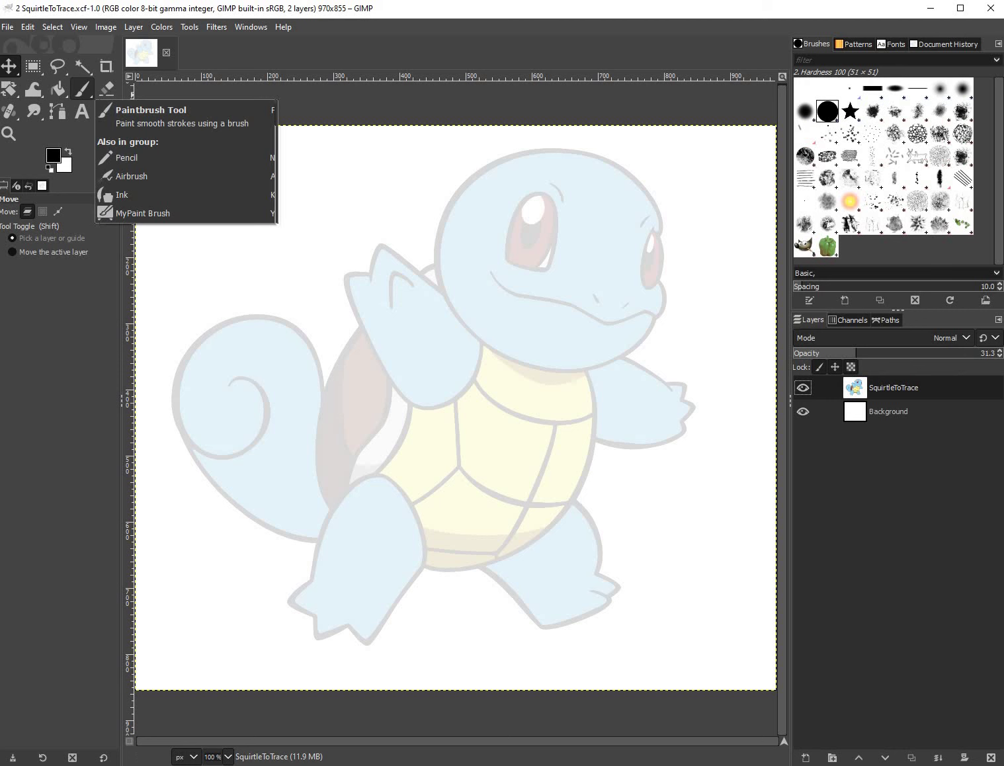
left_click(81, 88)
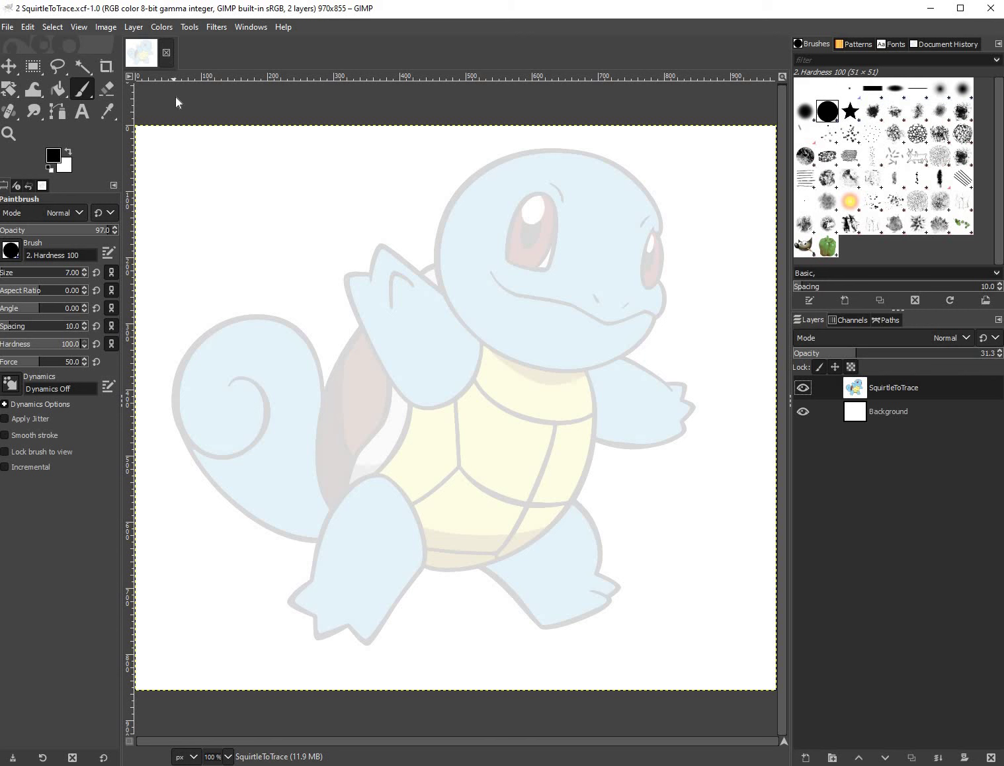
key("ctrl+w")
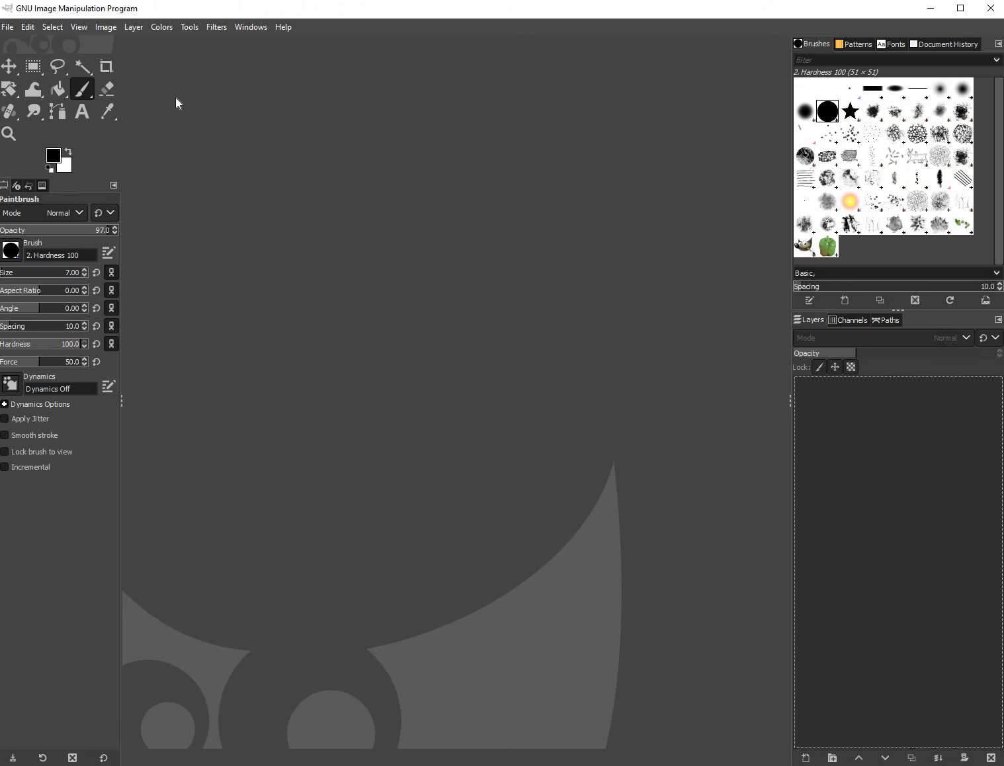
Open 2 SquirtleToTrace.xcf from the Representing and Creating Images folder with the Paintbrush as the active tool.
left_click(10, 29)
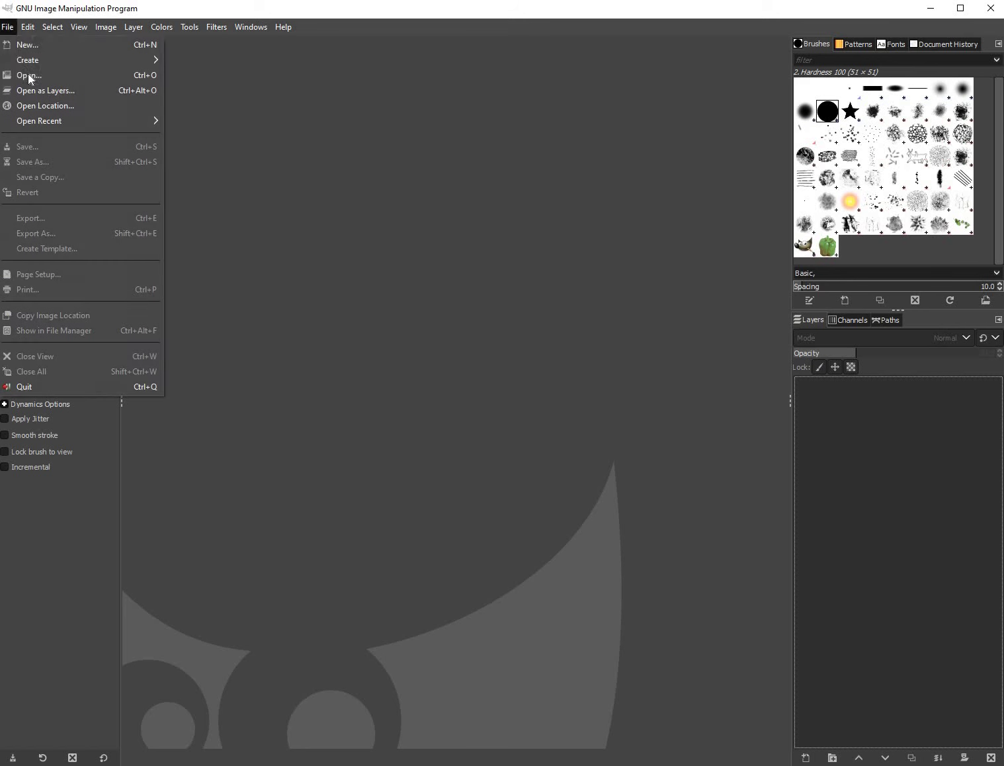
left_click(78, 78)
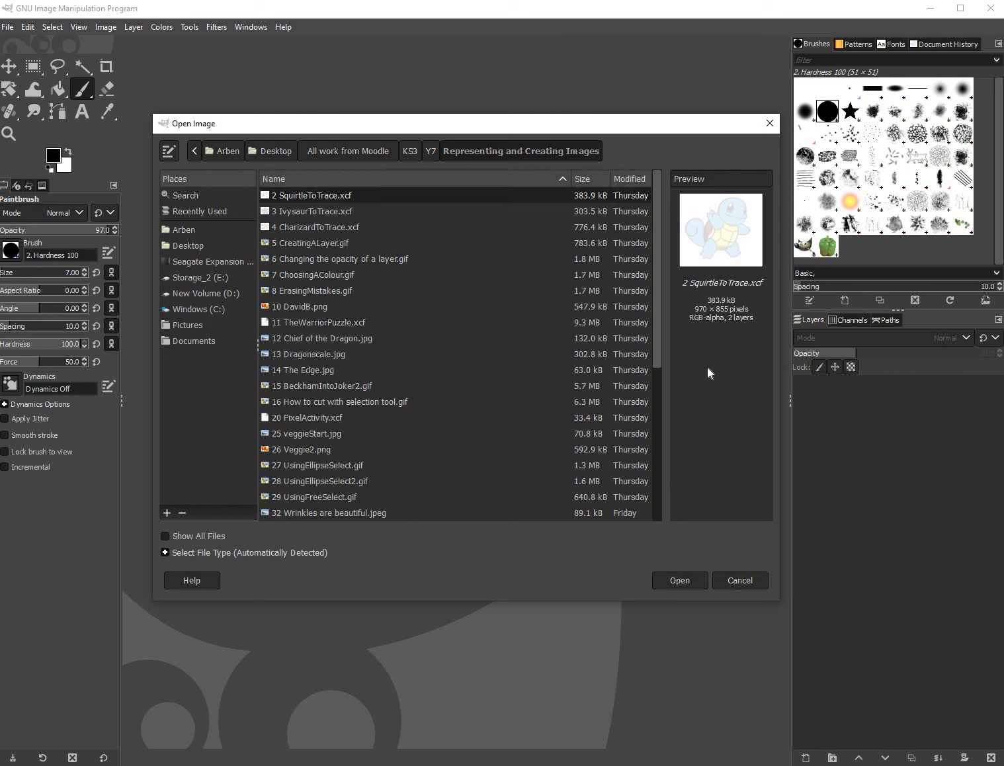
left_click(687, 578)
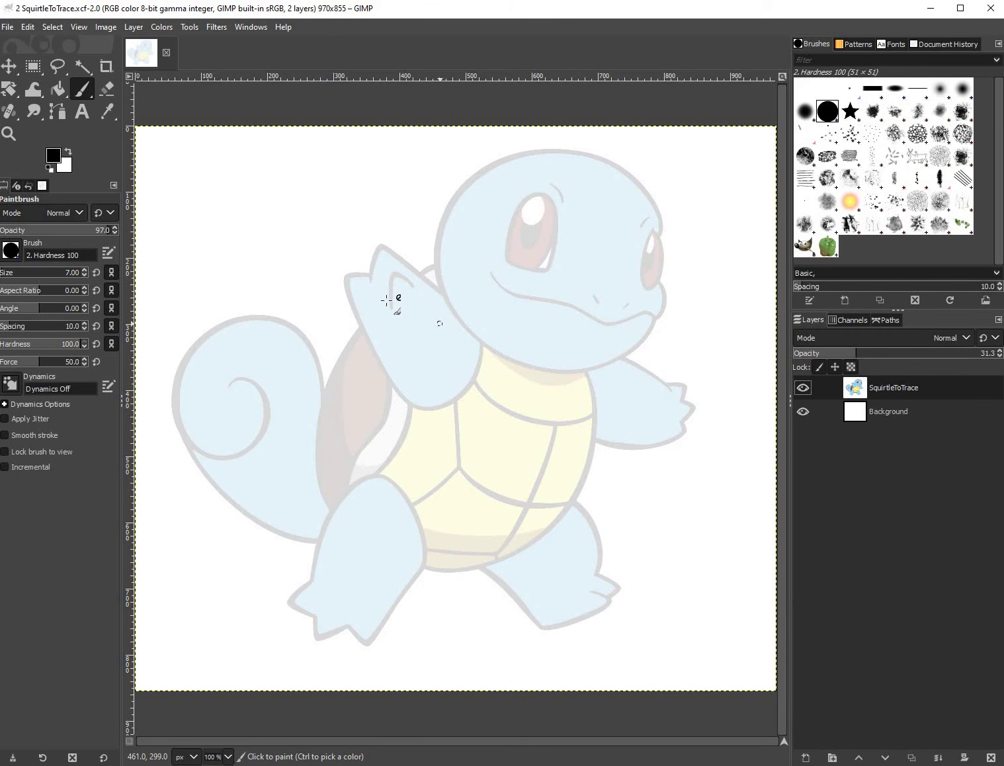
left_click(81, 89)
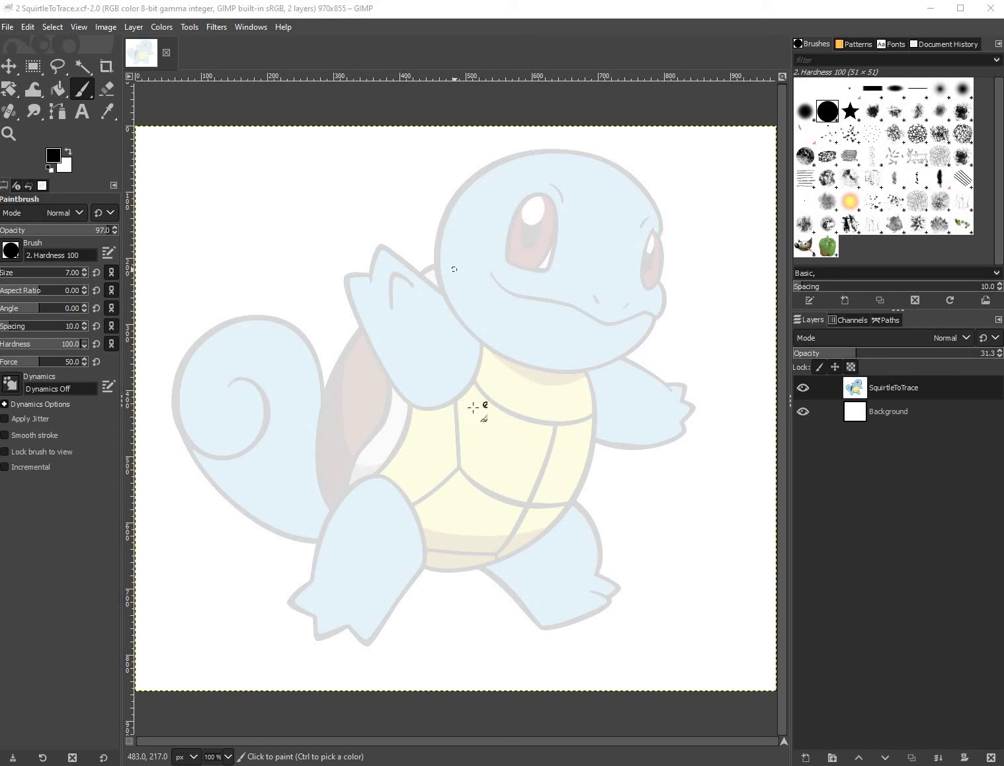
Magnify the spot where Squirtle's raised arm meets the head to 800% with the Zoom tool.
left_click(9, 135)
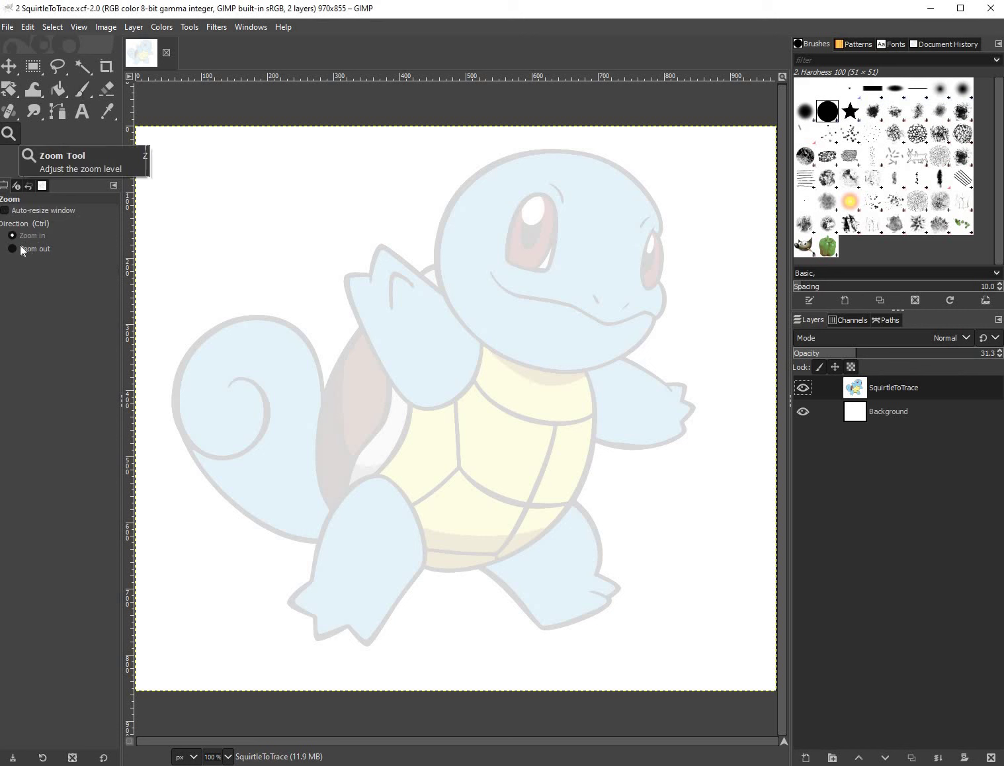
left_click(31, 236)
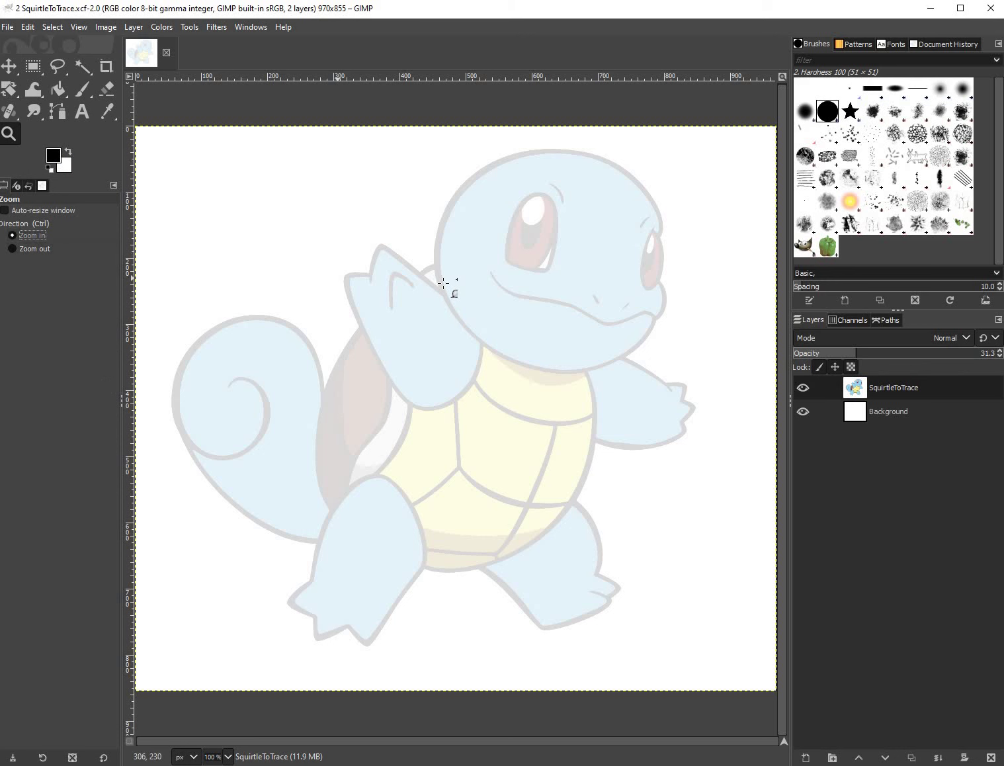
left_click(392, 277)
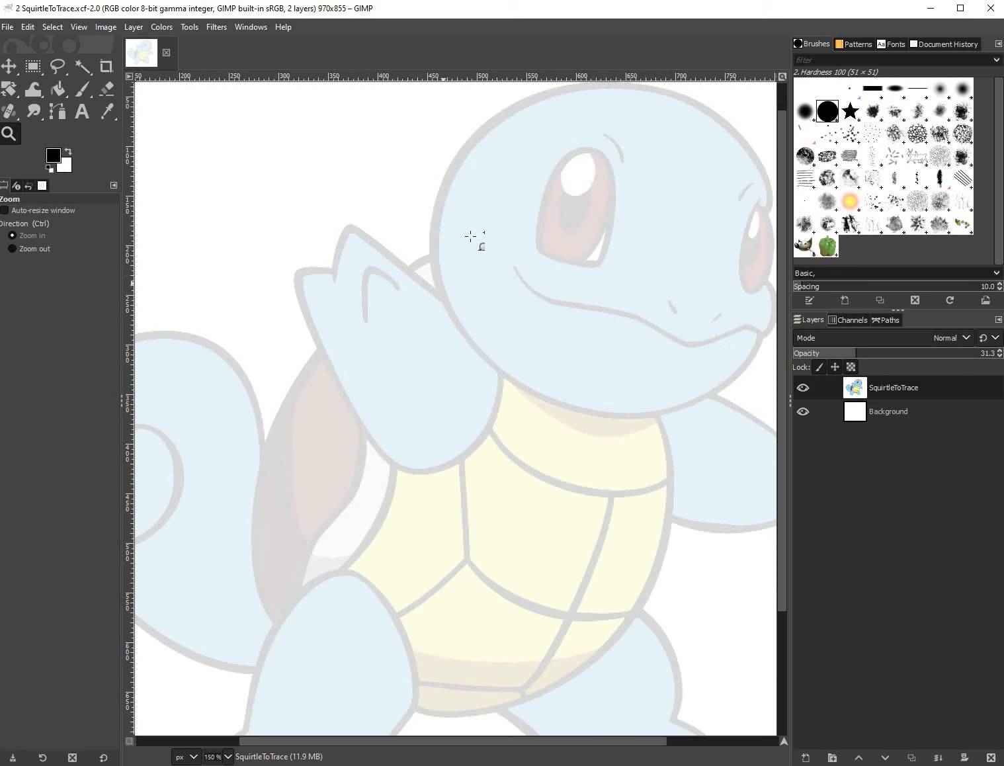
left_click(467, 221)
left_click(335, 302)
left_click(424, 390)
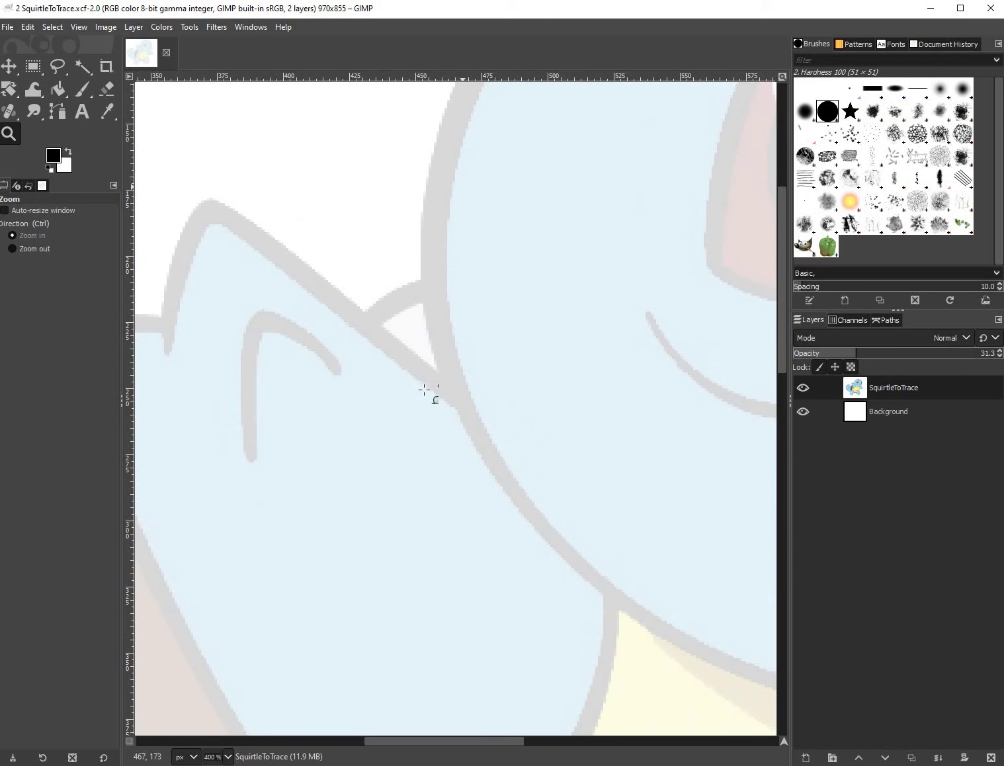
left_click(405, 324)
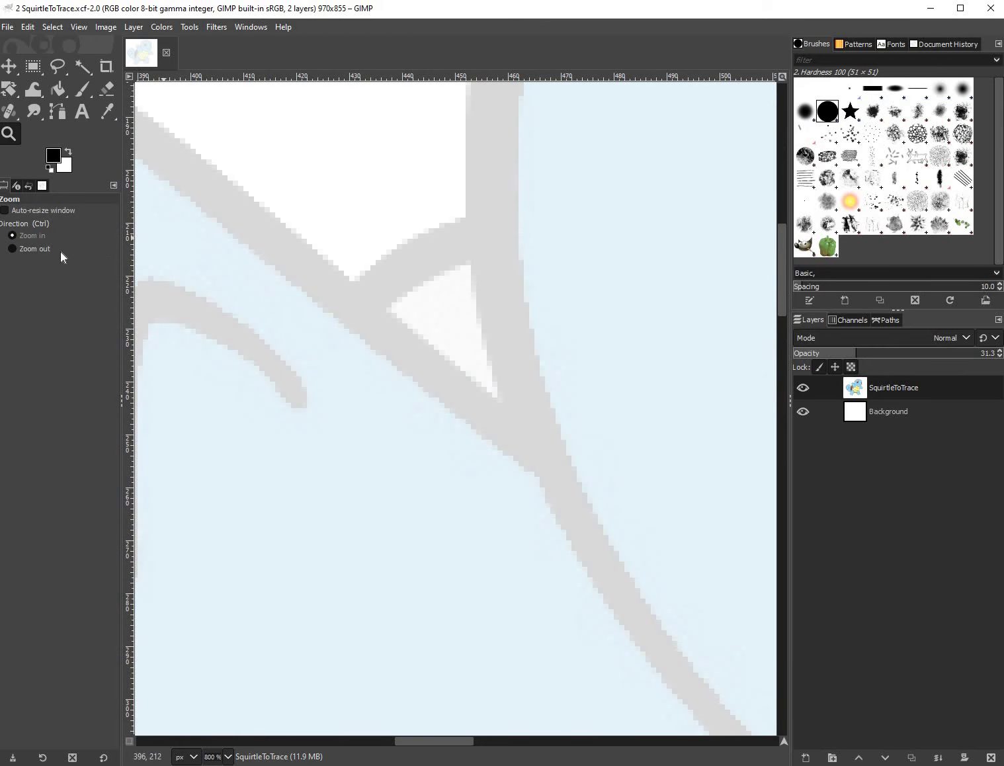
Zoom back out to 100% with the Zoom tool, then return to the Paintbrush with the whole Squirtle in view.
left_click(399, 314, "ctrl")
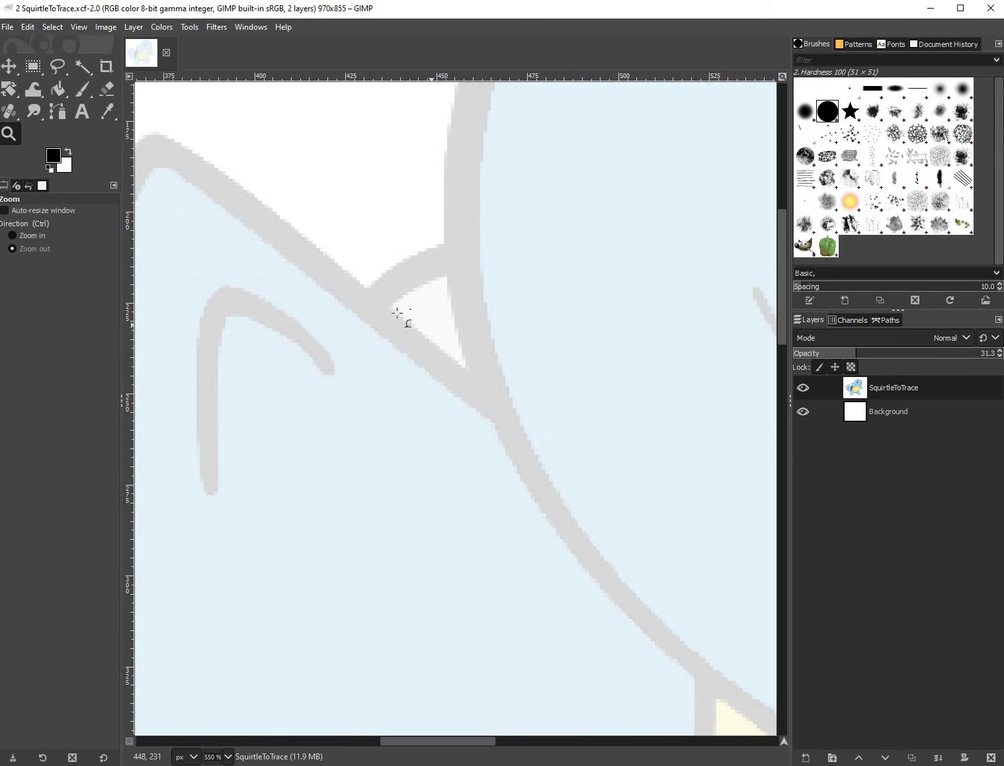
left_click(426, 351, "ctrl")
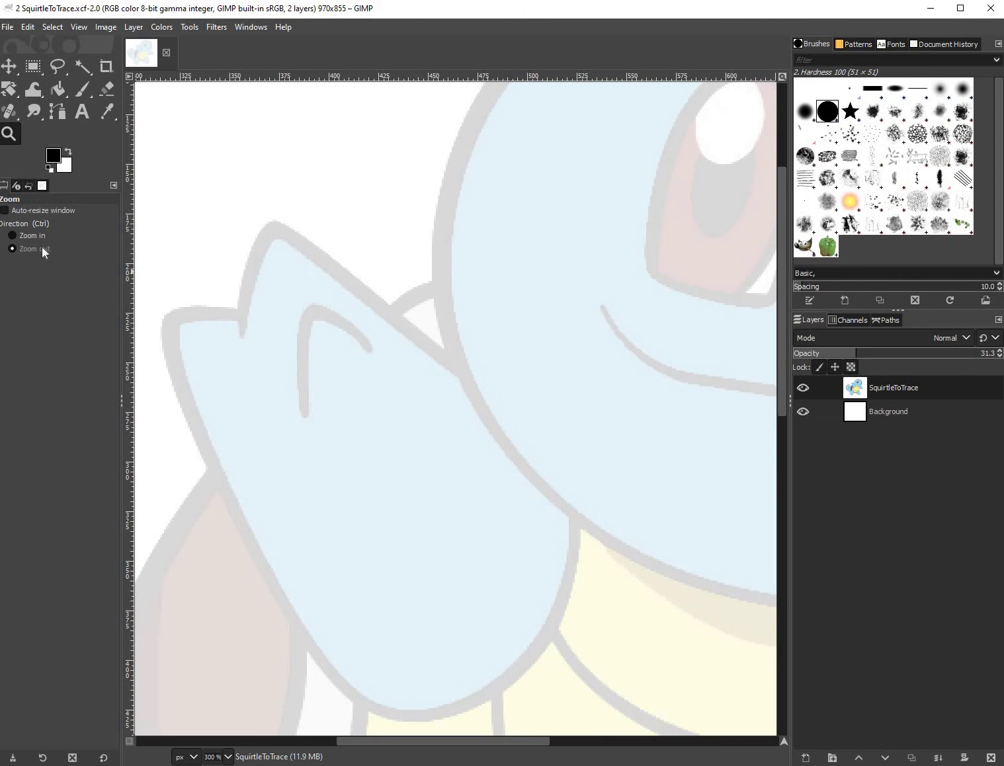
left_click(465, 410)
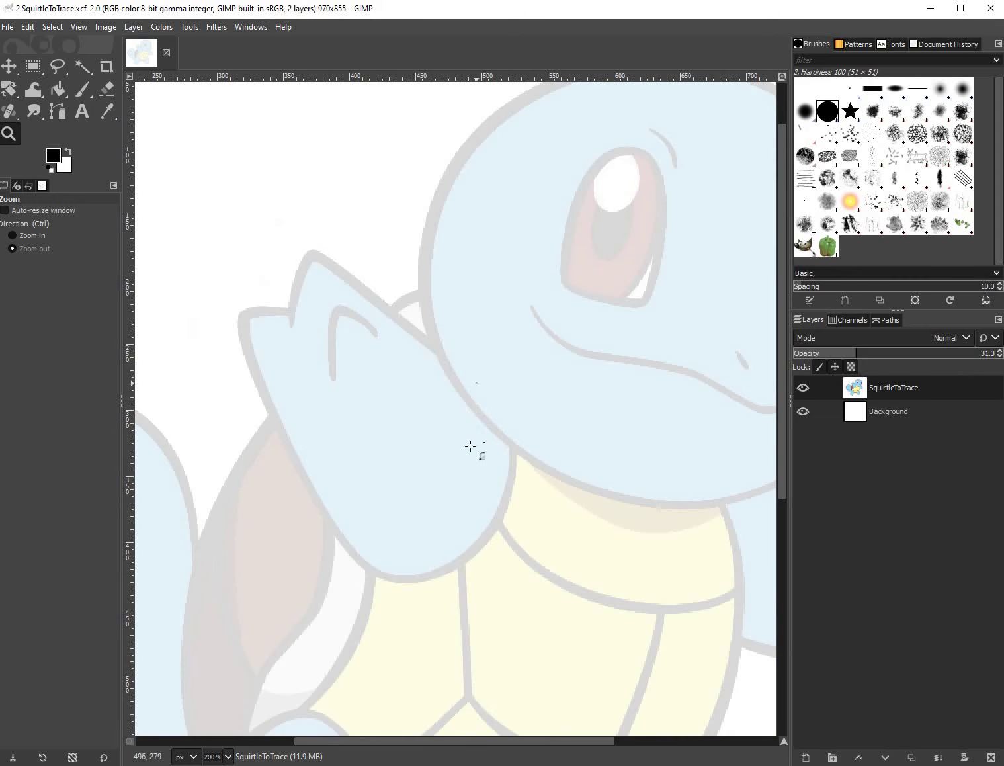
left_click(469, 446)
left_click(470, 448)
key("o")
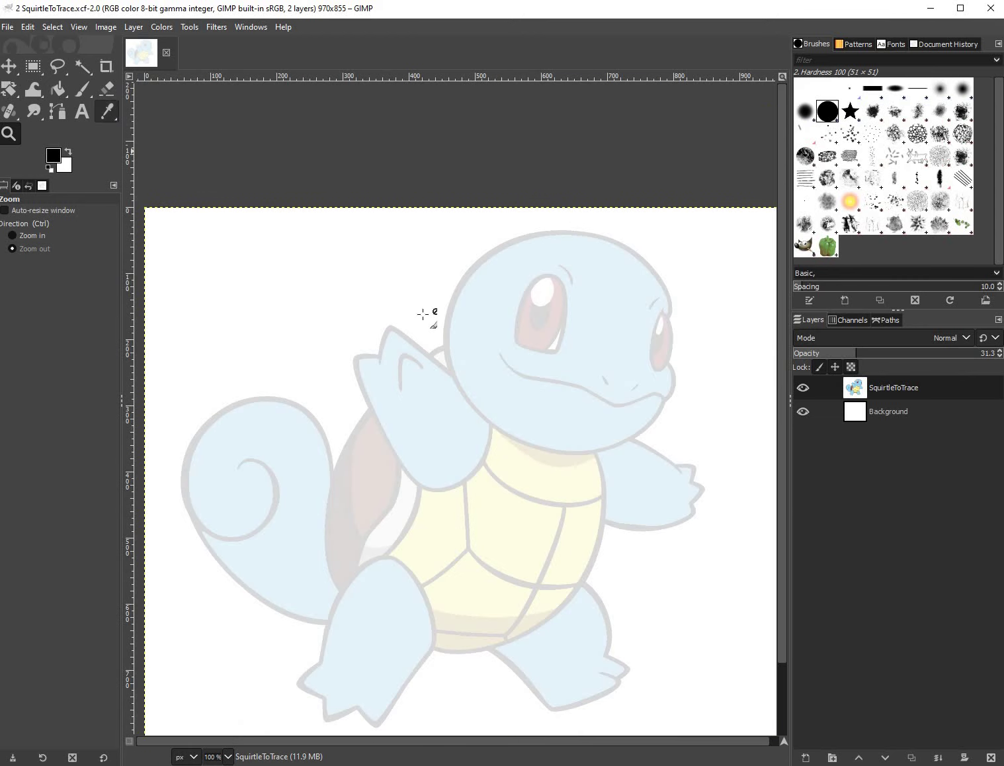
key("p")
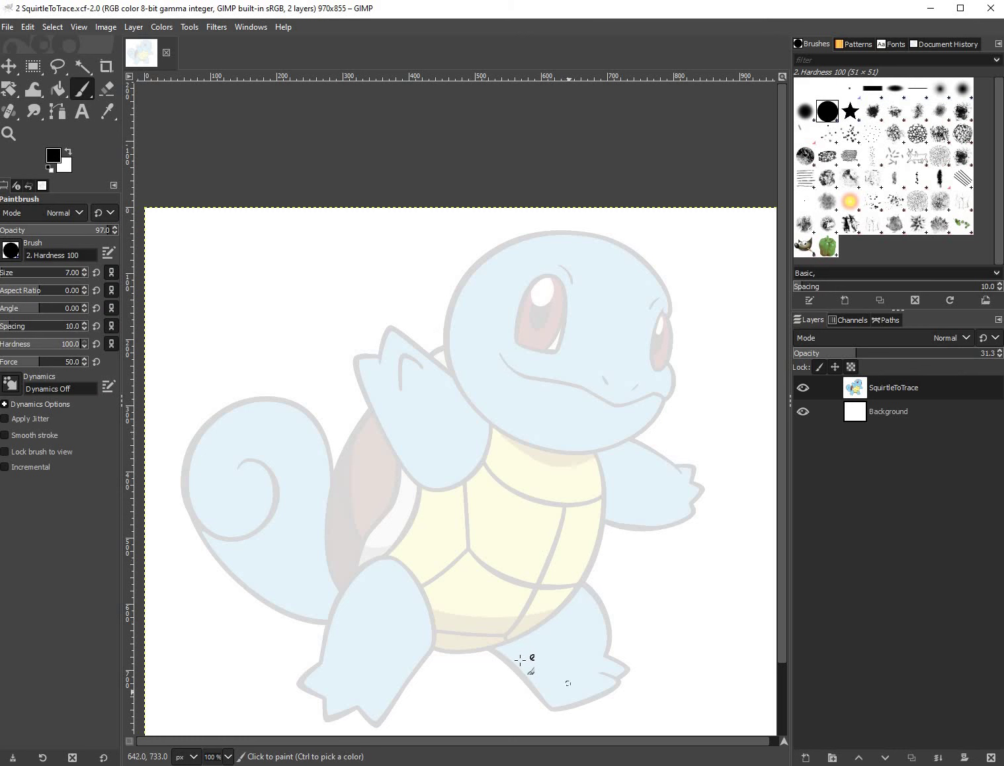
scroll(520, 659, "down", 2)
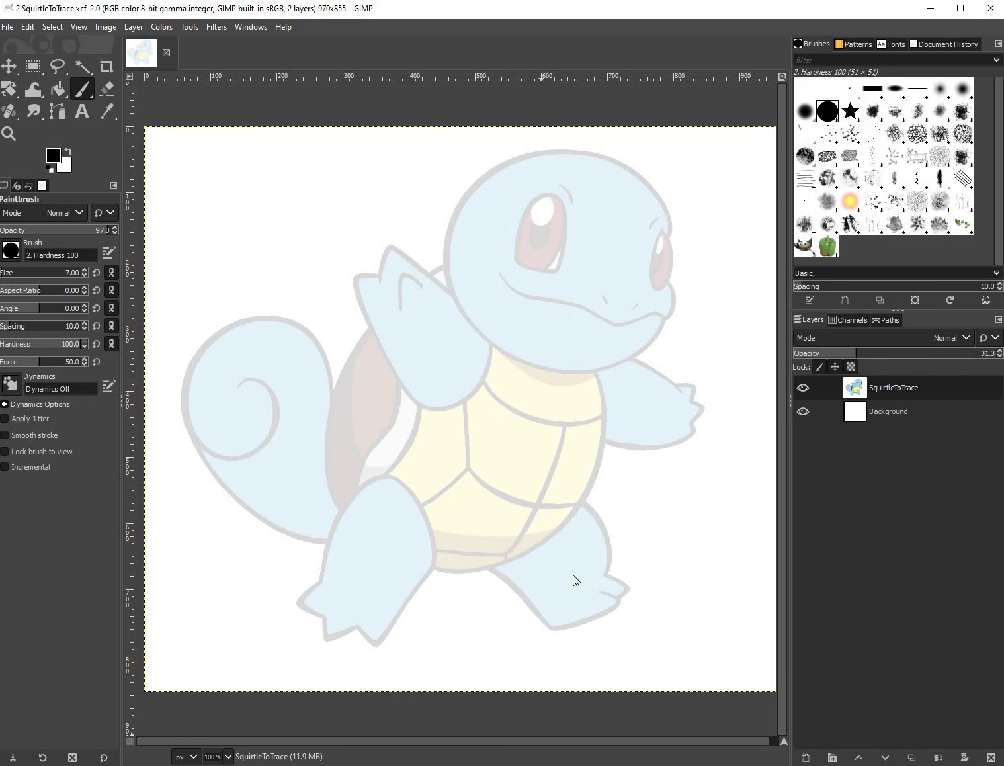
Switch to the Notepad note about zooming and highlight the word CTRL.
key("alt+Tab")
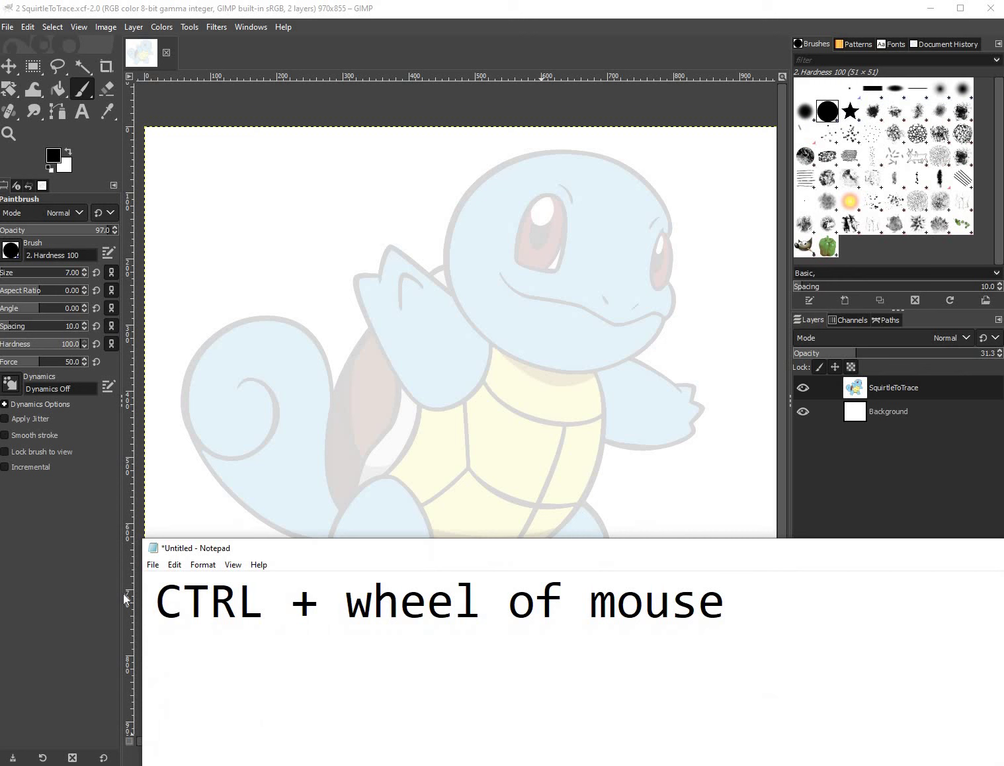
key("shift+Home")
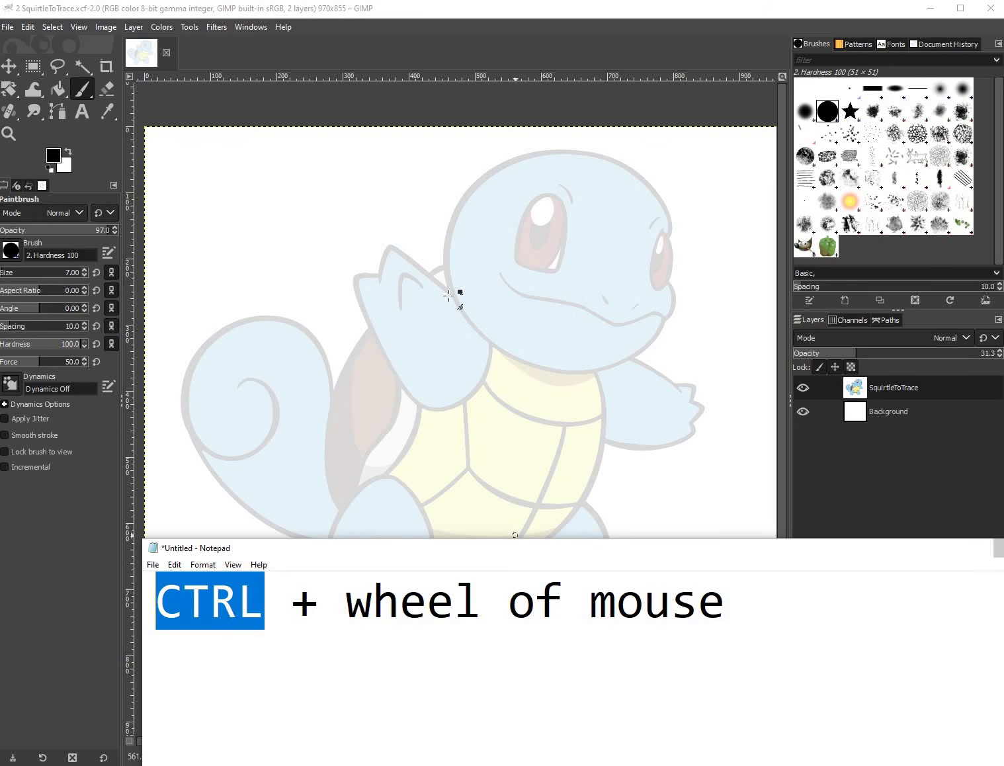
Return to GIMP and zoom the Squirtle image in and out, ending at 1.56%.
scroll(450, 278, "up", 1)
scroll(453, 271, "up", 2)
scroll(446, 281, "down", 2)
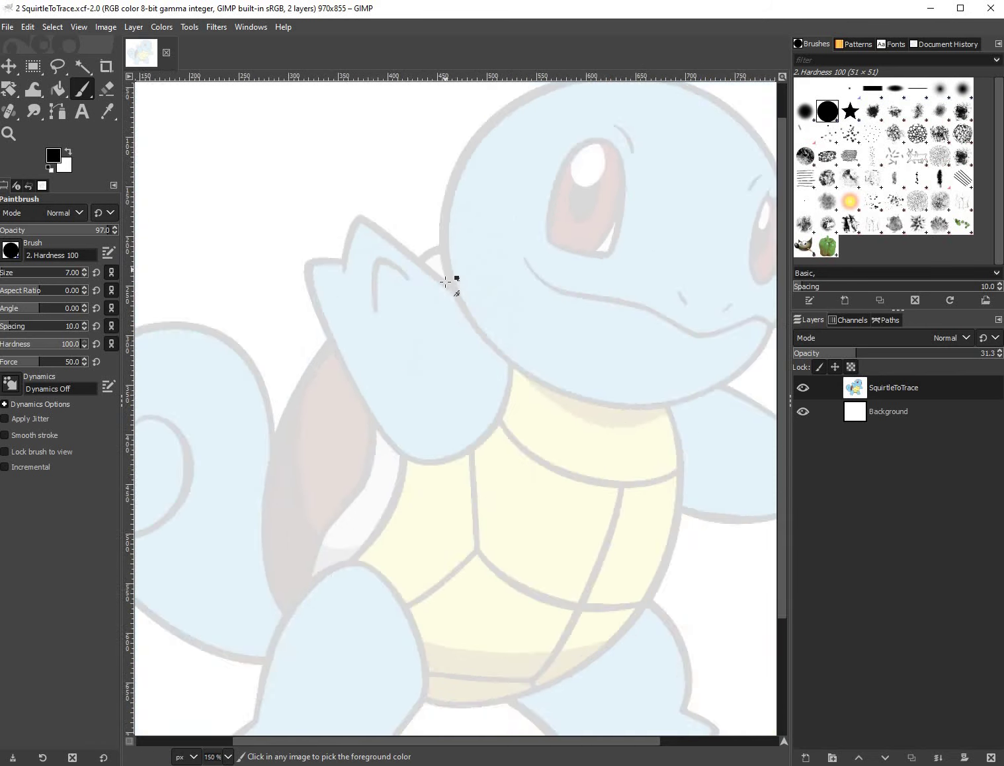
scroll(446, 282, "up", 1)
scroll(446, 282, "down", 3)
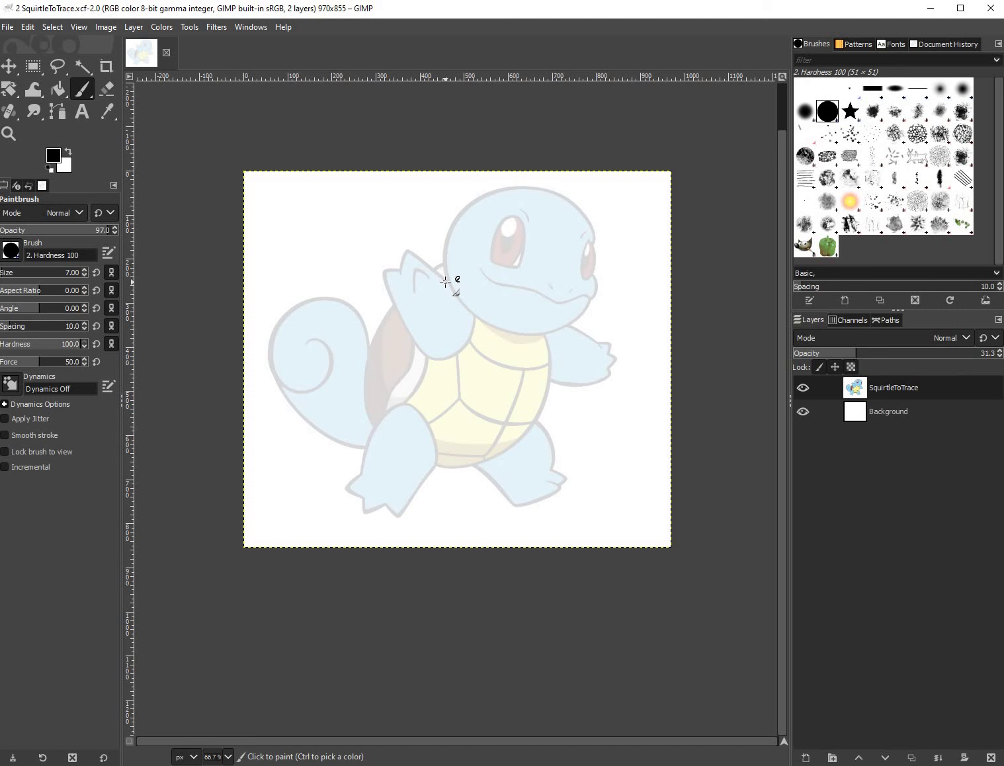
scroll(513, 402, "down", 10)
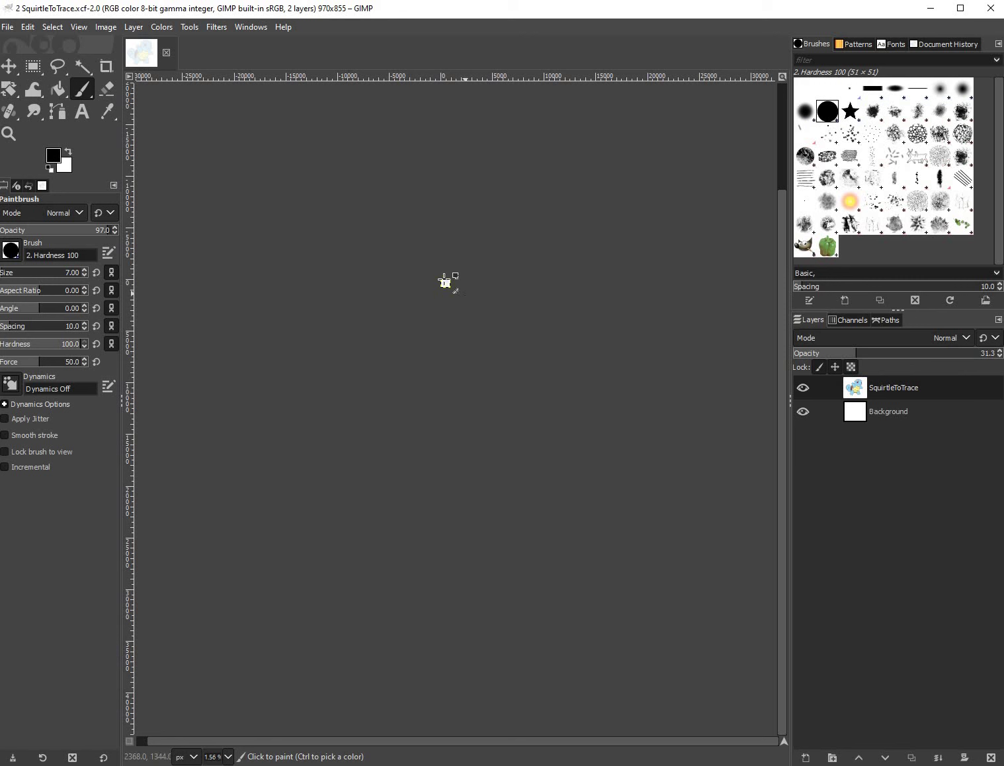
key("ctrl")
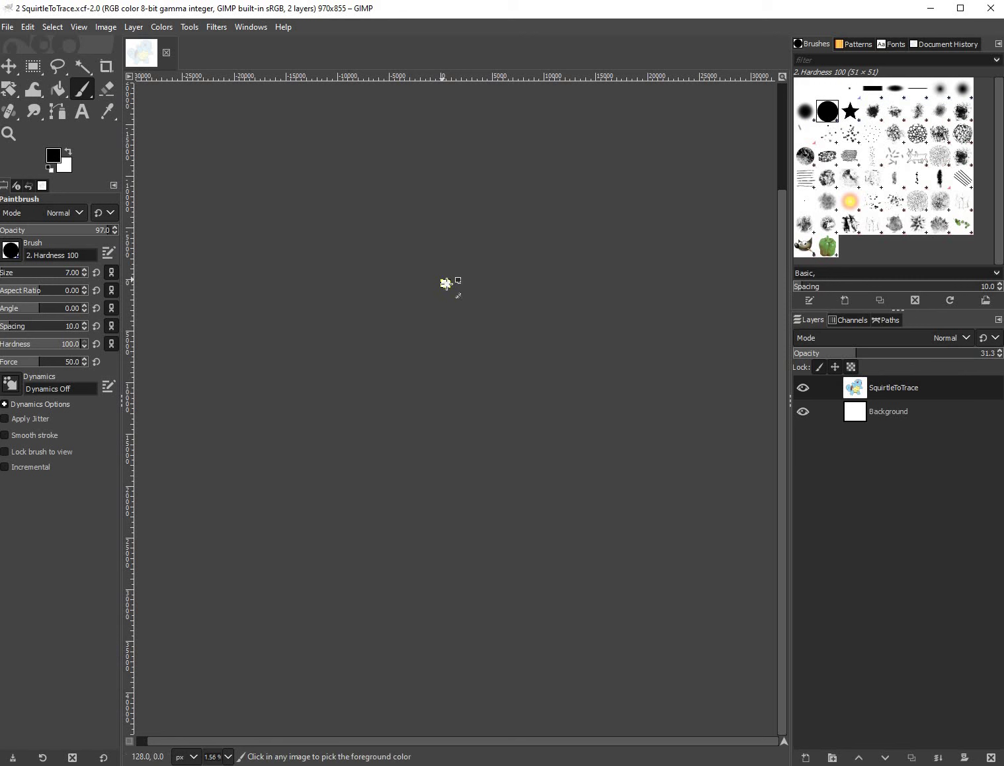
Zoom in on the outline beside Squirtle's raised arm to the 25600% maximum to inspect individual pixels.
scroll(432, 265, "up", 1)
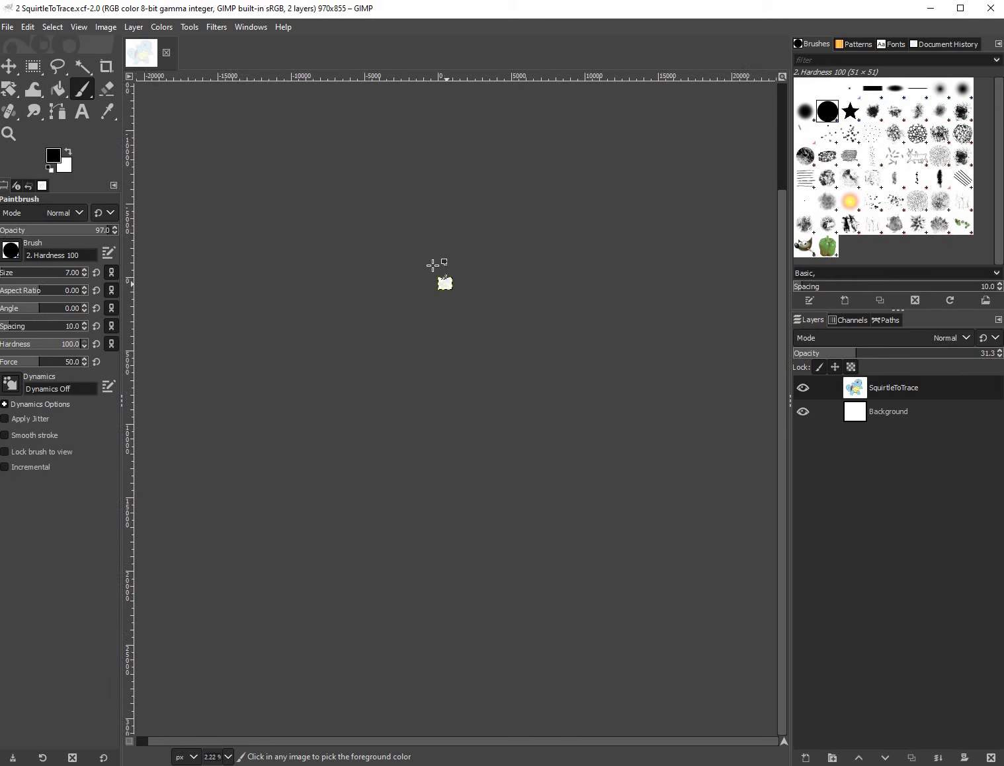
scroll(433, 265, "up", 12)
key("ctrl")
scroll(464, 273, "up", 17)
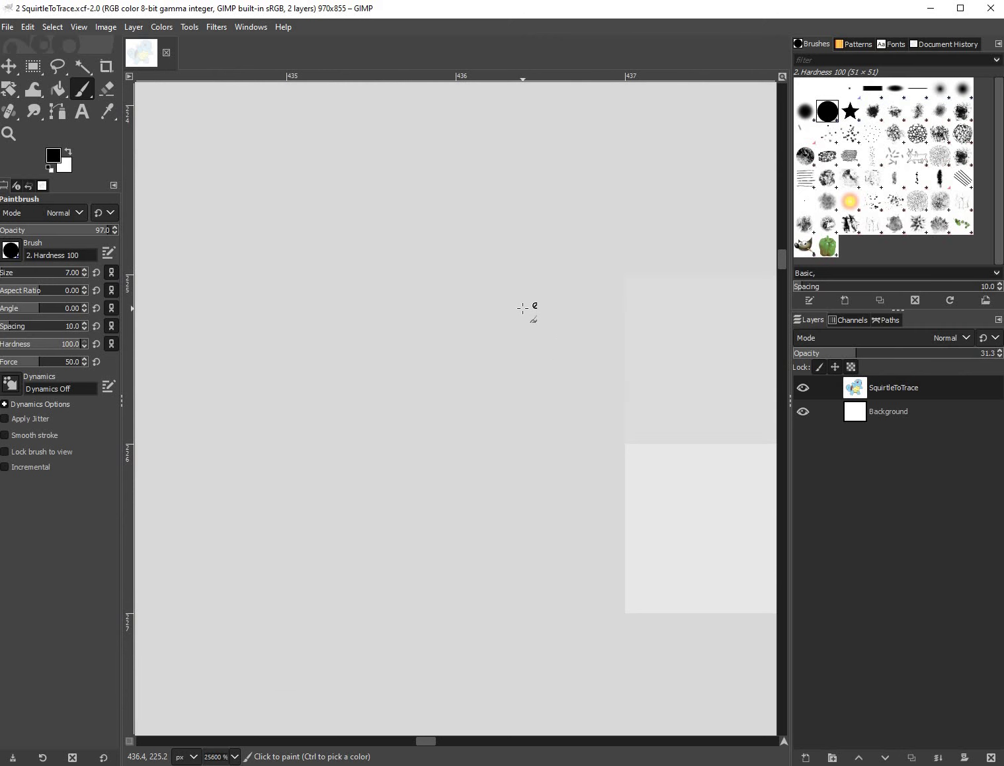
Zoom out from the pixel view until the whole canvas is shown at 50%.
key("ctrl")
scroll(522, 308, "down", 1)
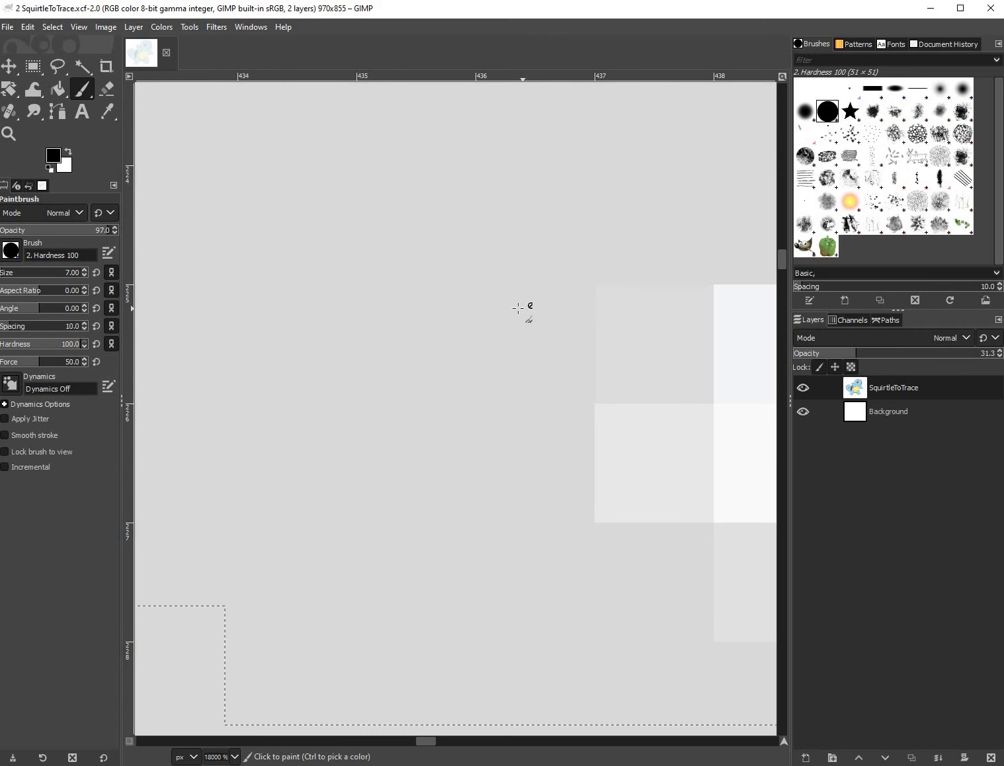
key("ctrl")
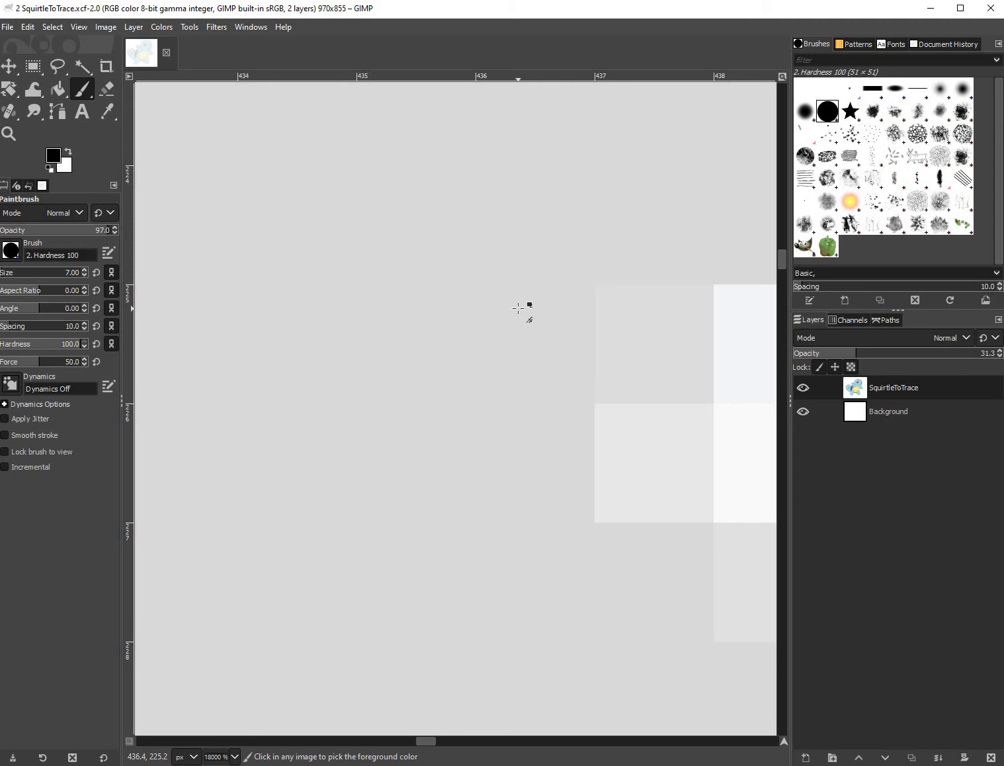
scroll(517, 308, "down", 11)
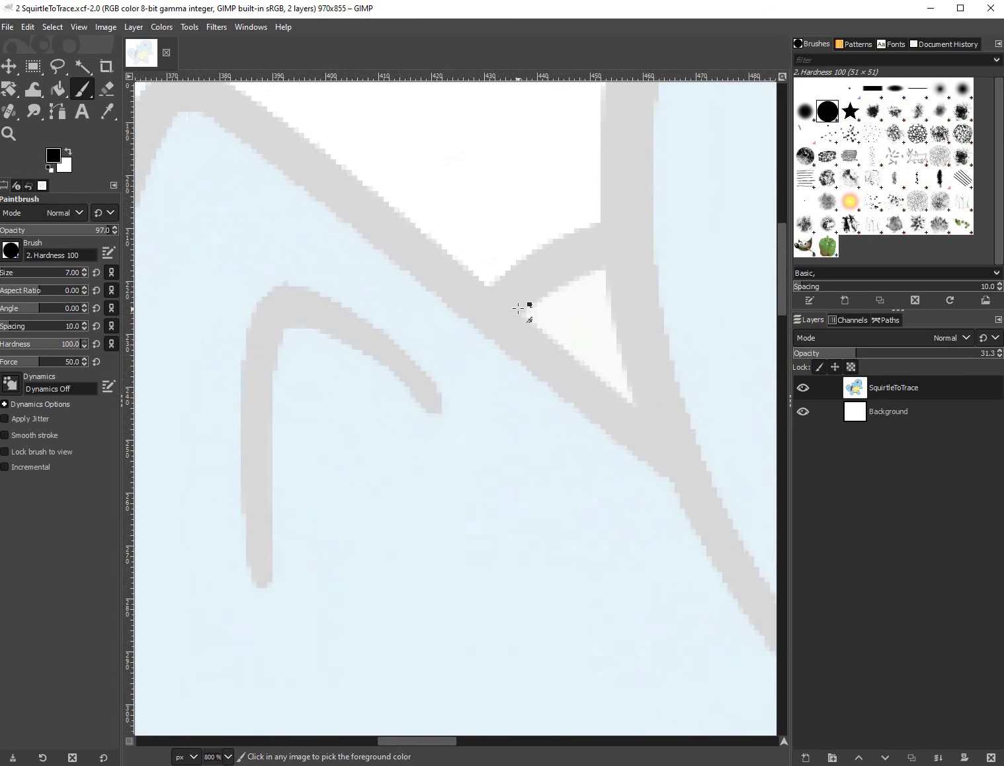
scroll(518, 307, "down", 4)
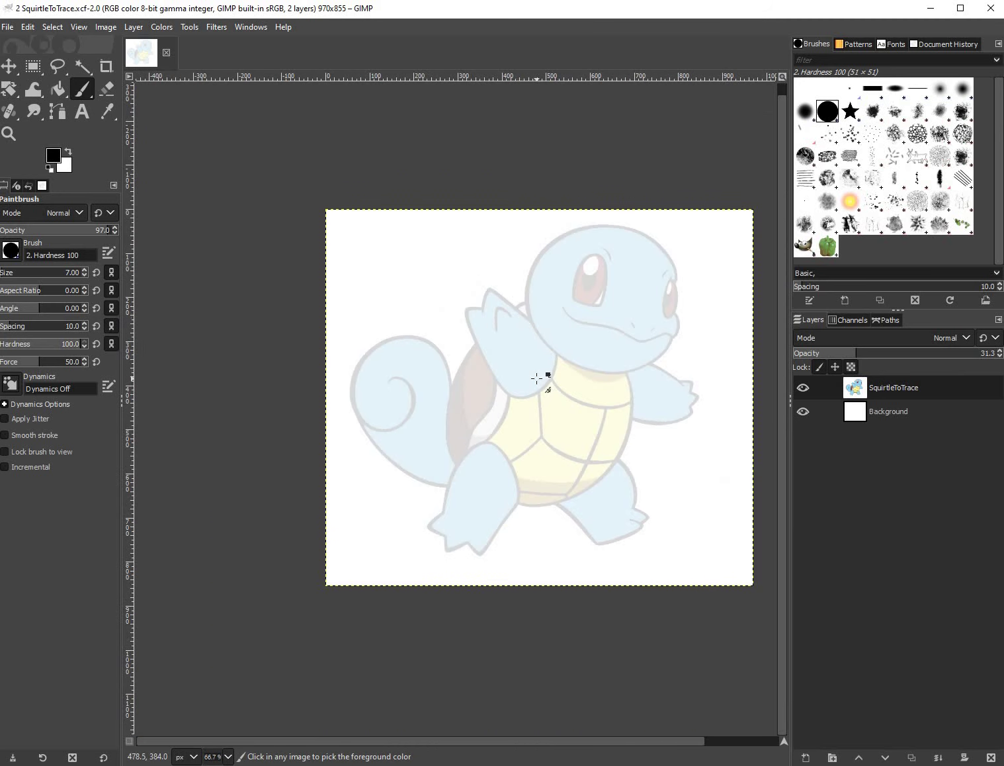
scroll(536, 378, "down", 3)
scroll(277, 733, "up", 1)
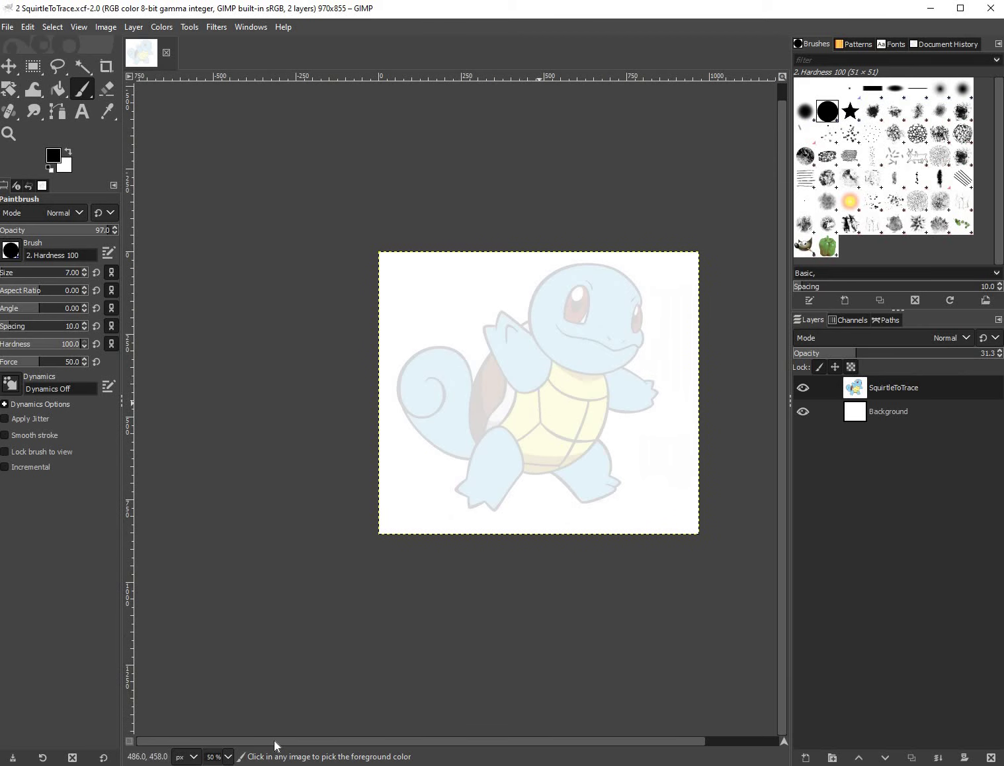
Recentre the canvas and enlarge it to 100% with Squirtle visible from head to feet.
left_click_drag(262, 737, 338, 738)
left_click(416, 275)
scroll(397, 316, "up", 2)
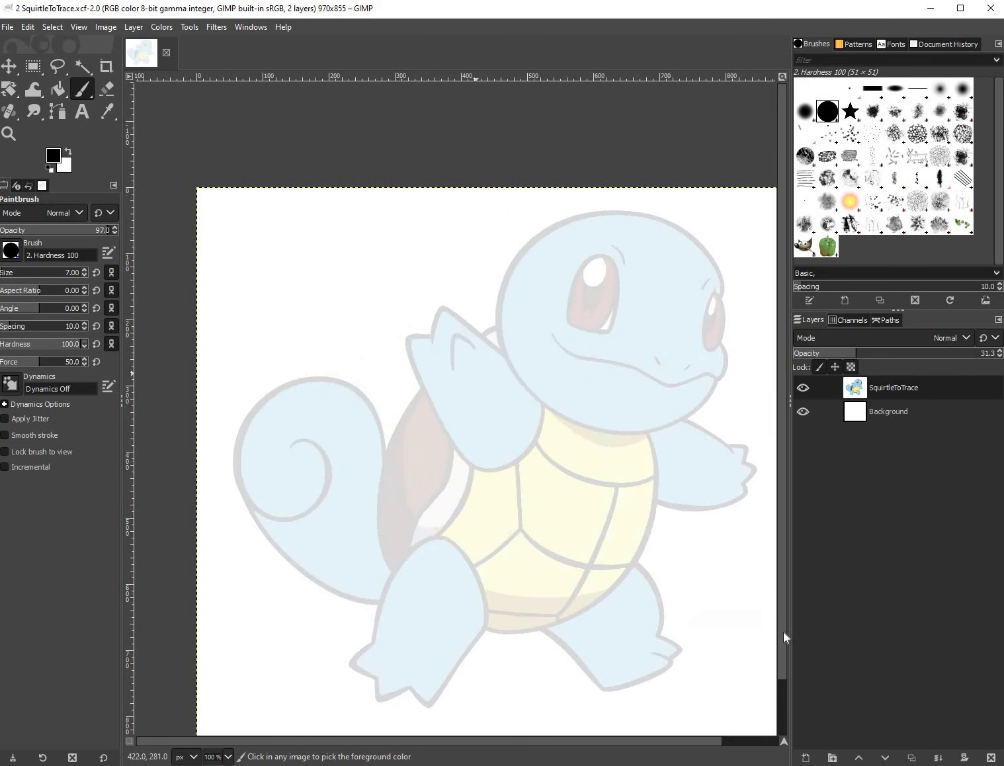
scroll(555, 331, "down", 1)
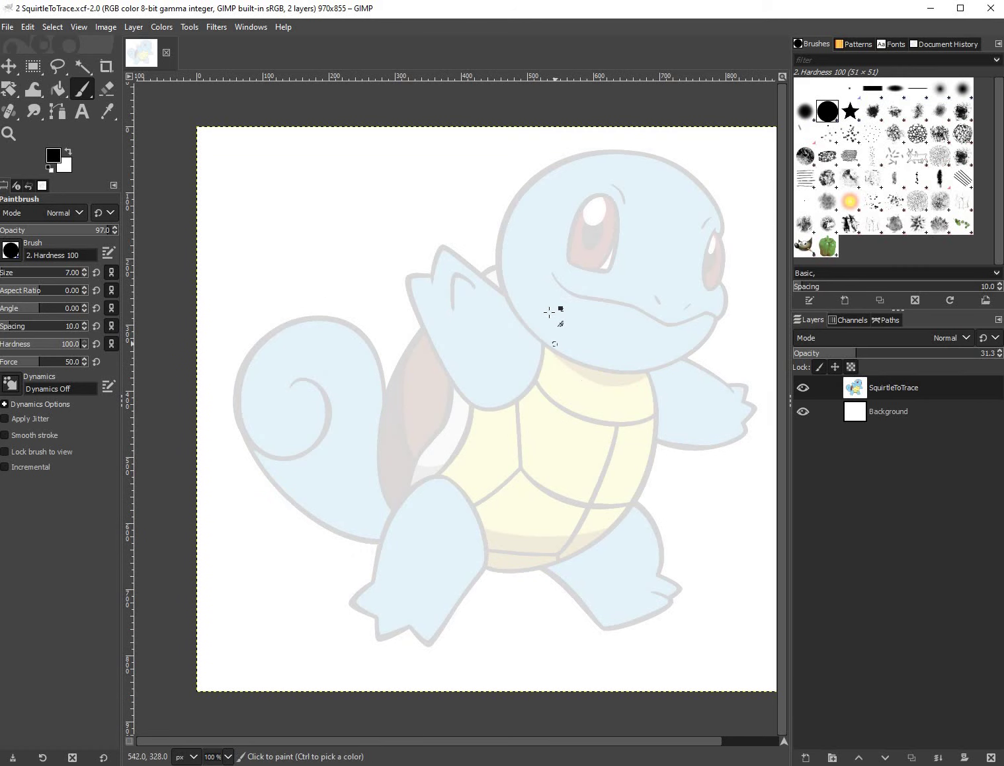
Zoom to 1100% at the junction of Squirtle's raised arm and head, bringing the small white triangle into view.
scroll(555, 314, "up", 4)
scroll(389, 262, "up", 3)
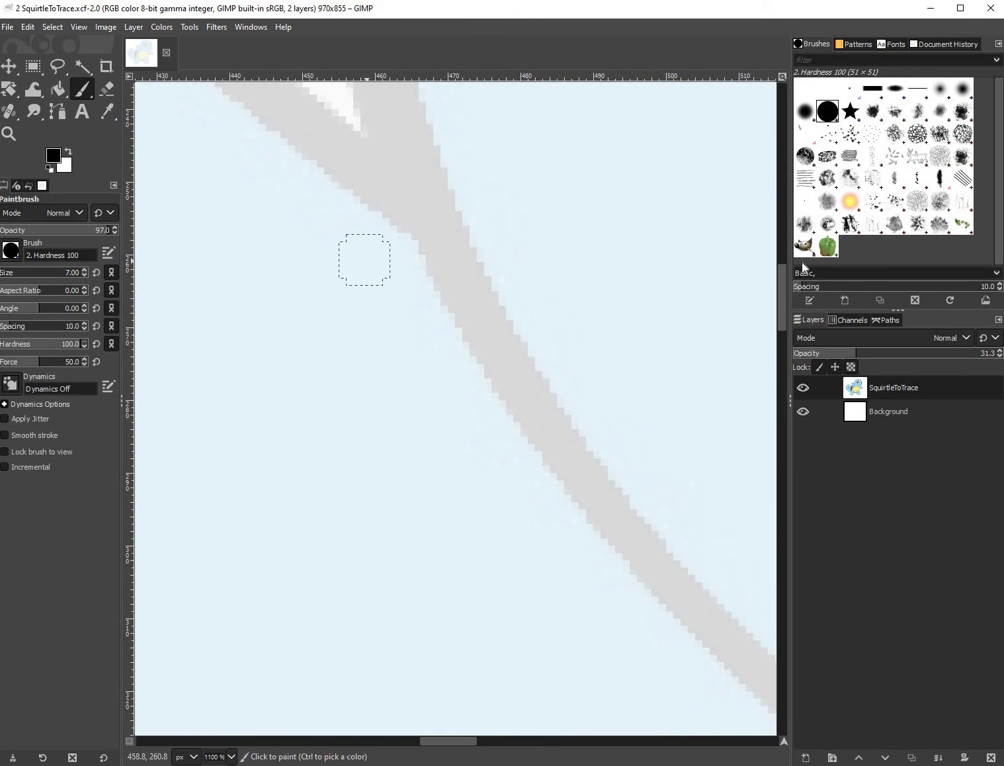
scroll(783, 264, "up", 3)
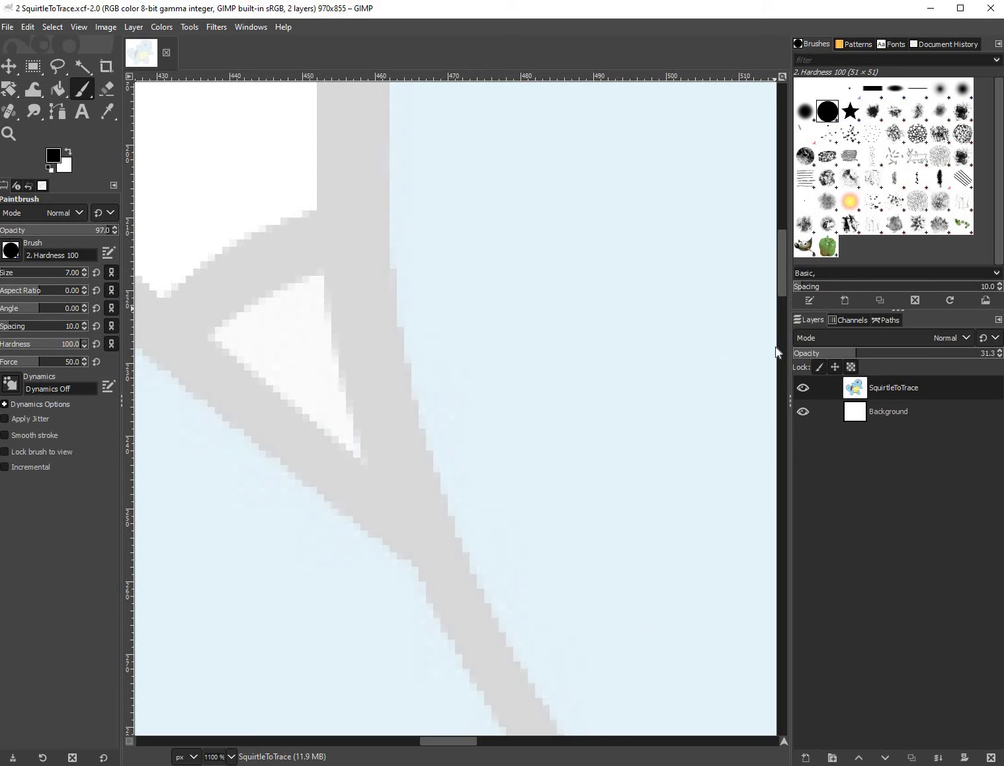
Follow the outline down from the raised arm's junction and zoom out until the whole canvas is shown at 66.7%.
scroll(784, 324, "down", 3)
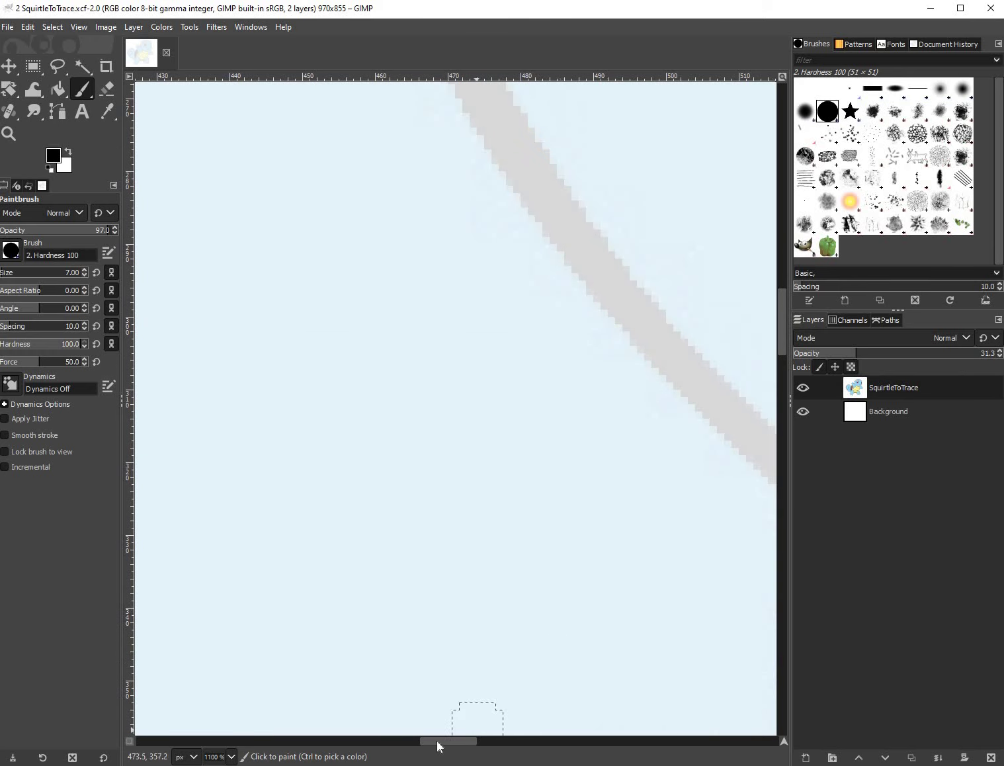
scroll(413, 307, "down", 5)
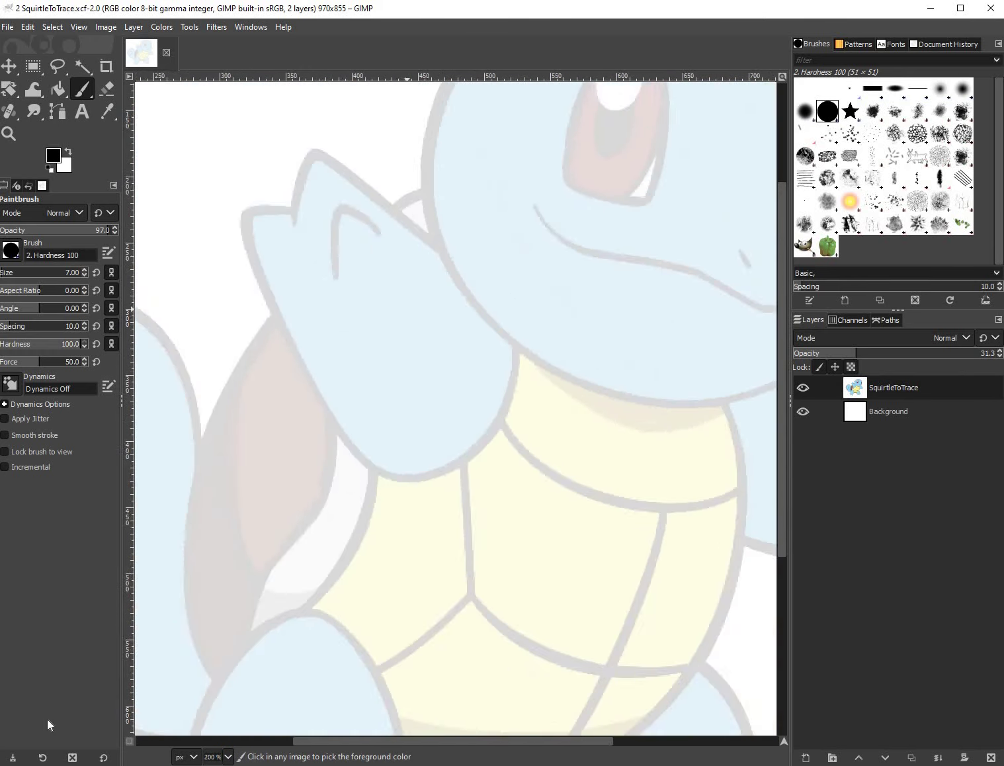
key("minus")
key("minus")
key("minus")
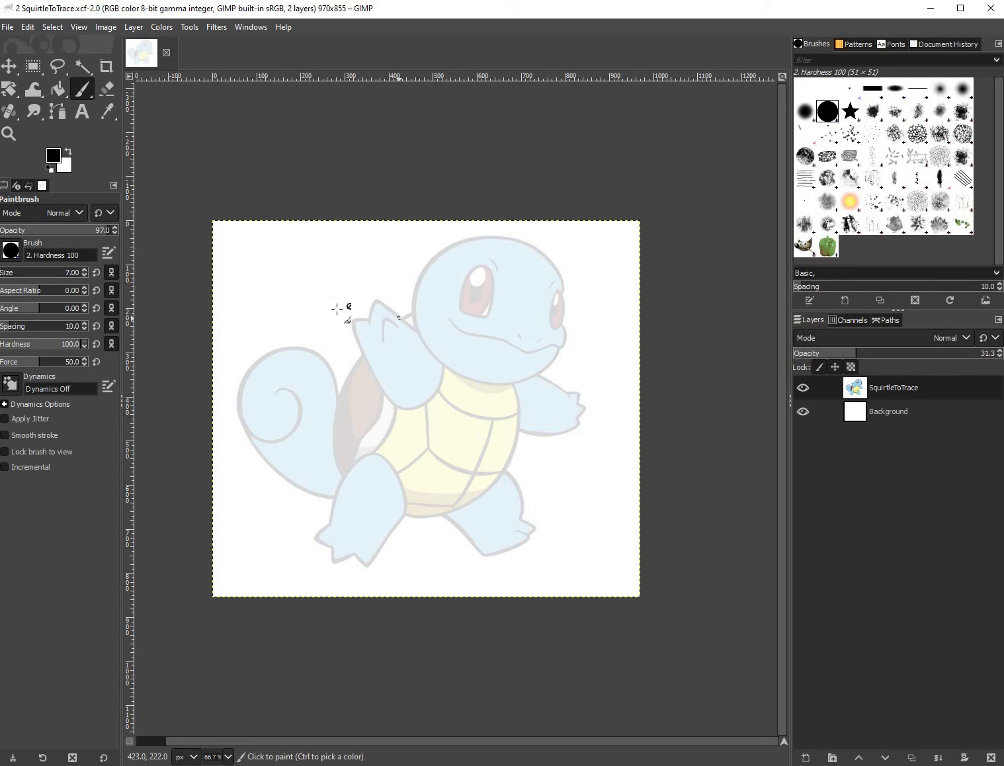
Try to paint on the SquirtleToTrace layer with the Paintbrush at several spots on the canvas.
left_click(465, 443)
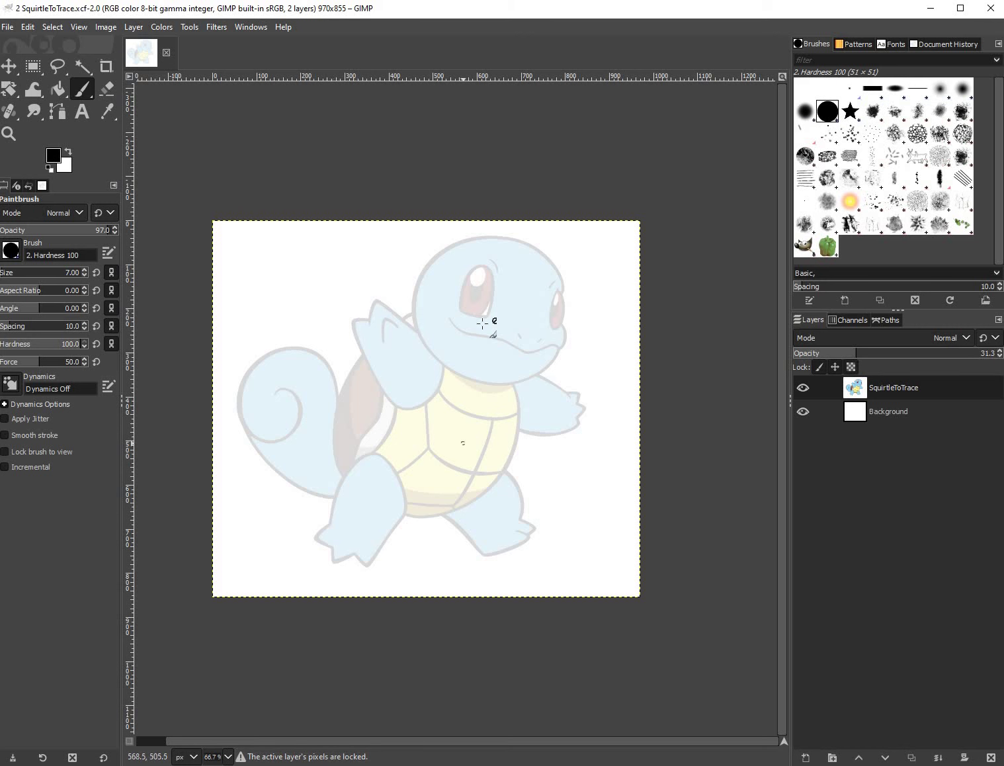
left_click(325, 295)
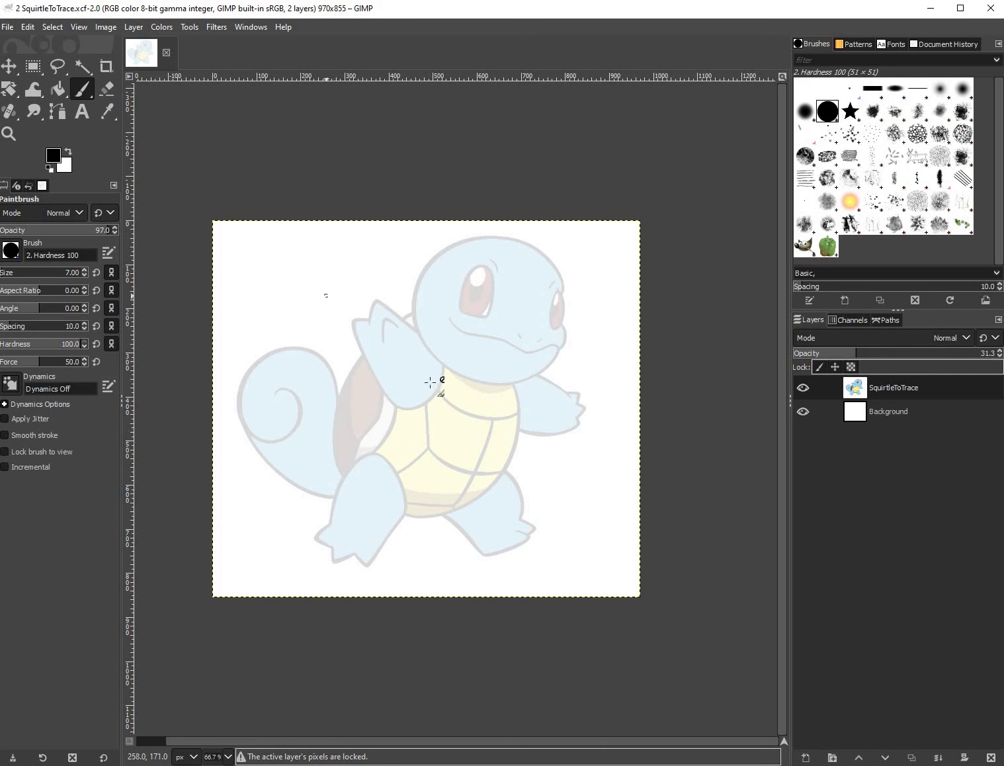
left_click(423, 348)
left_click(389, 365)
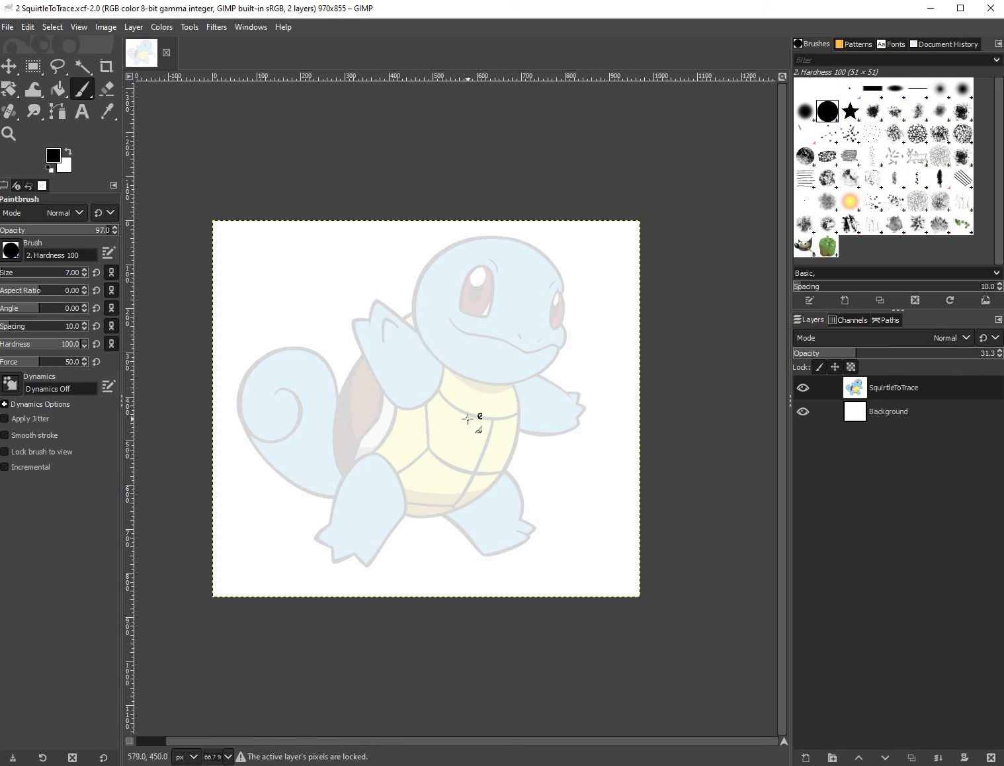
left_click(496, 448)
Create a new transparent layer named Outline above the SquirtleToTrace layer.
left_click(809, 762)
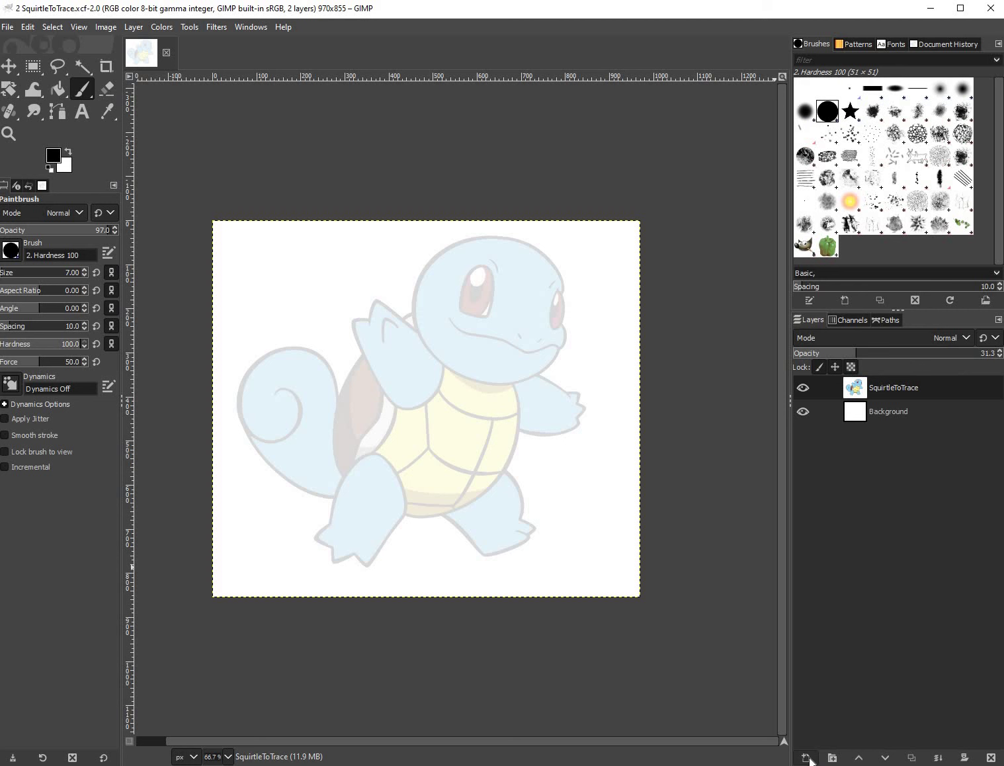
key("ctrl+shift+n")
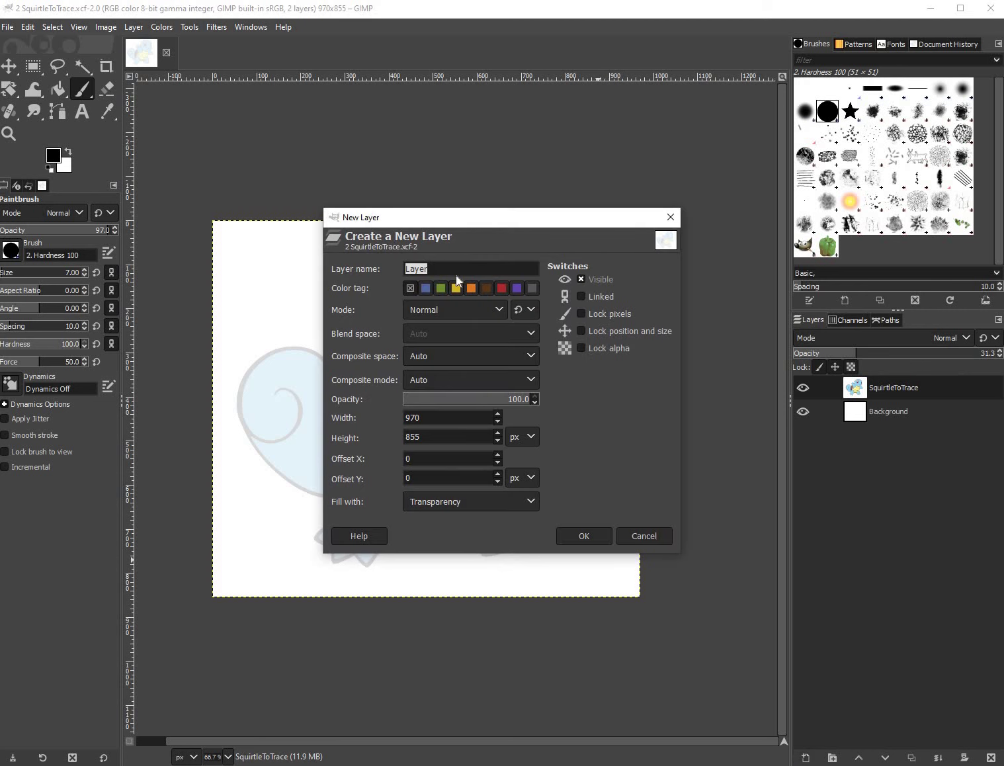
left_click(429, 269)
key("shift+Home")
type("Outline")
key("Return")
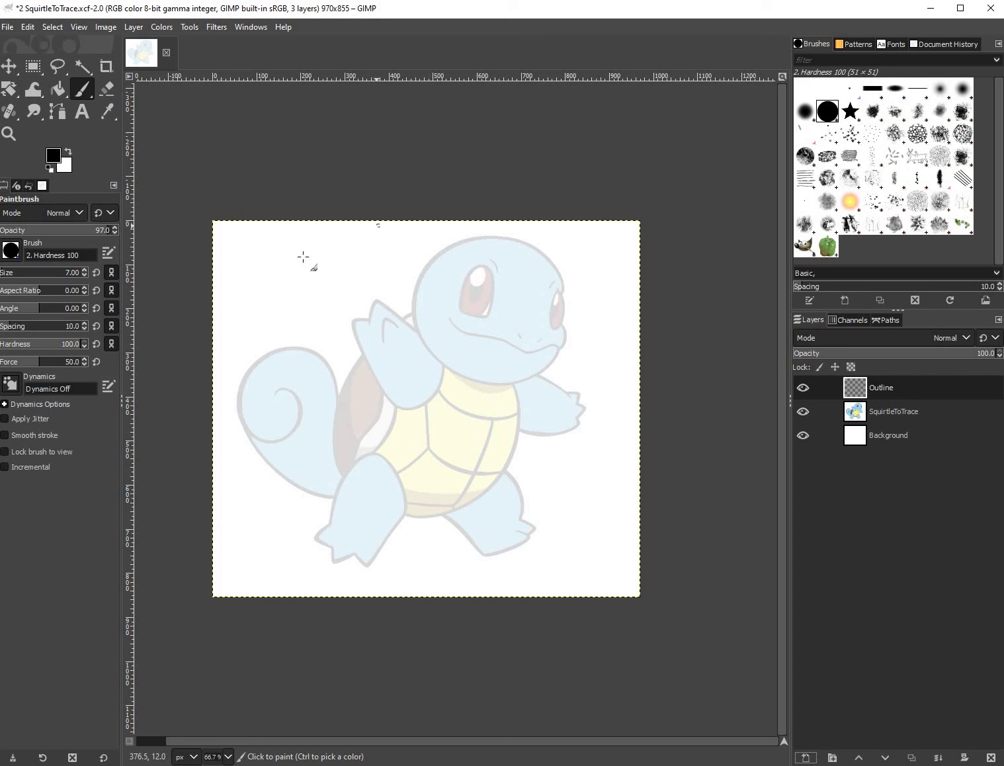
Paint several crossing black test strokes on the Outline layer in the white area above Squirtle's tail.
left_click_drag(205, 293, 292, 248)
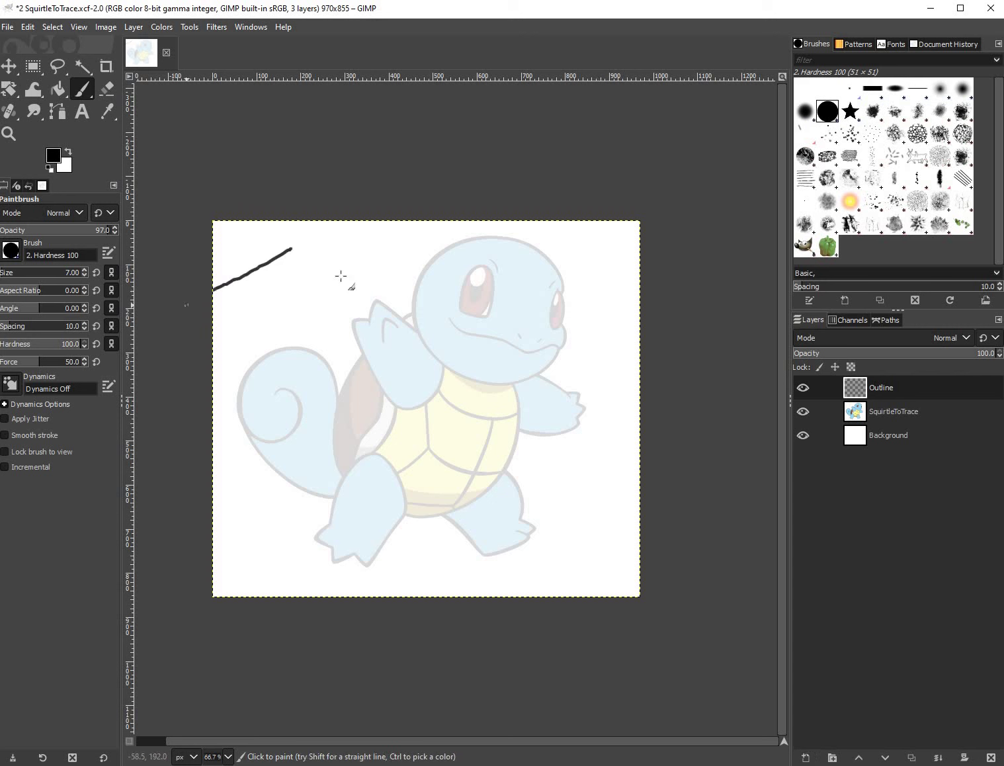
mouse_move(202, 315)
left_mouse_down()
mouse_move(313, 254)
mouse_move(336, 273)
left_mouse_up()
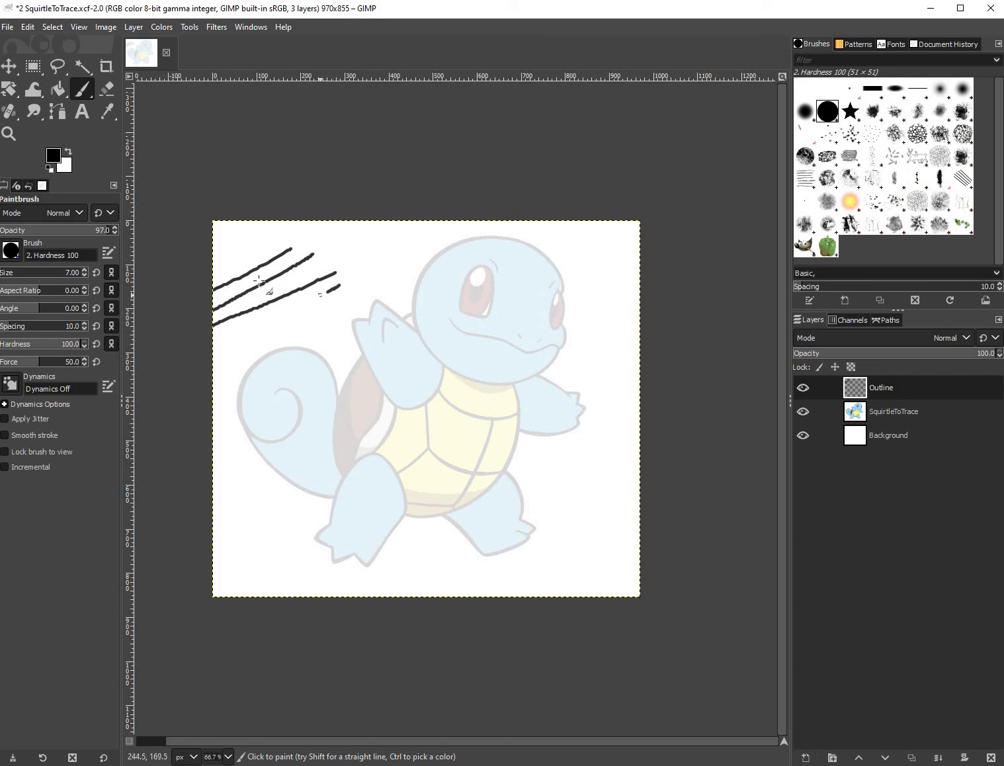
left_click_drag(206, 336, 340, 285)
mouse_move(251, 250)
left_mouse_down()
mouse_move(330, 327)
mouse_move(282, 331)
left_mouse_up()
left_click_drag(214, 273, 241, 360)
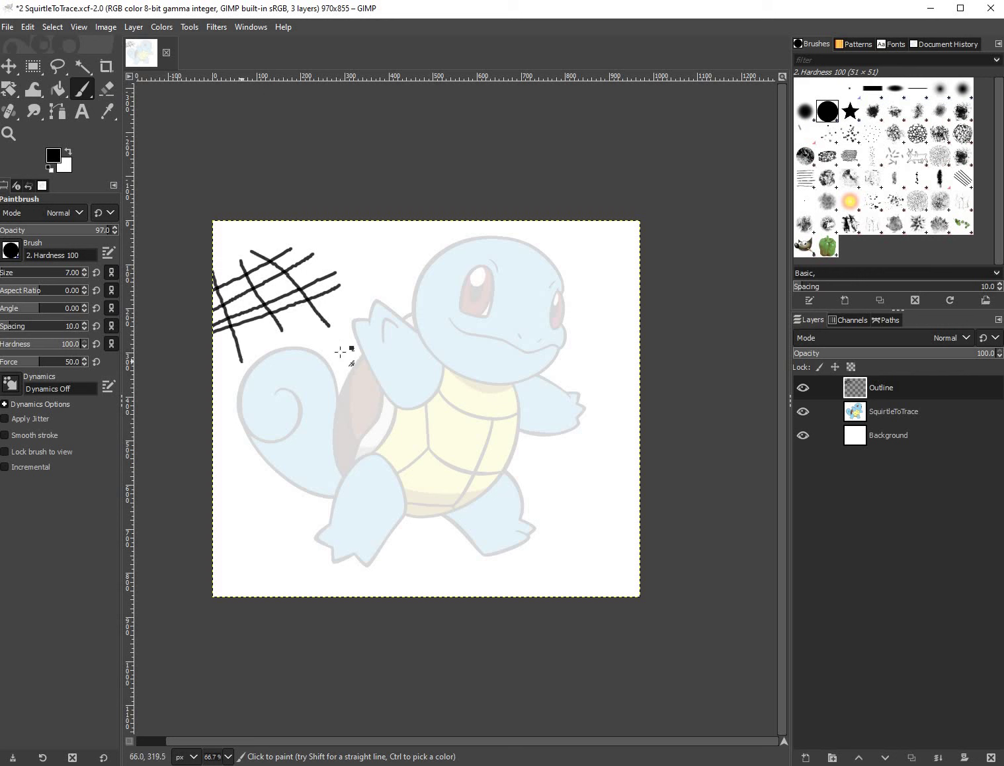
Undo all the crossing test strokes one by one until the Outline layer is empty.
key("ctrl+z")
key("ctrl+z")
key("ctrl+z")
key("ctrl+z")
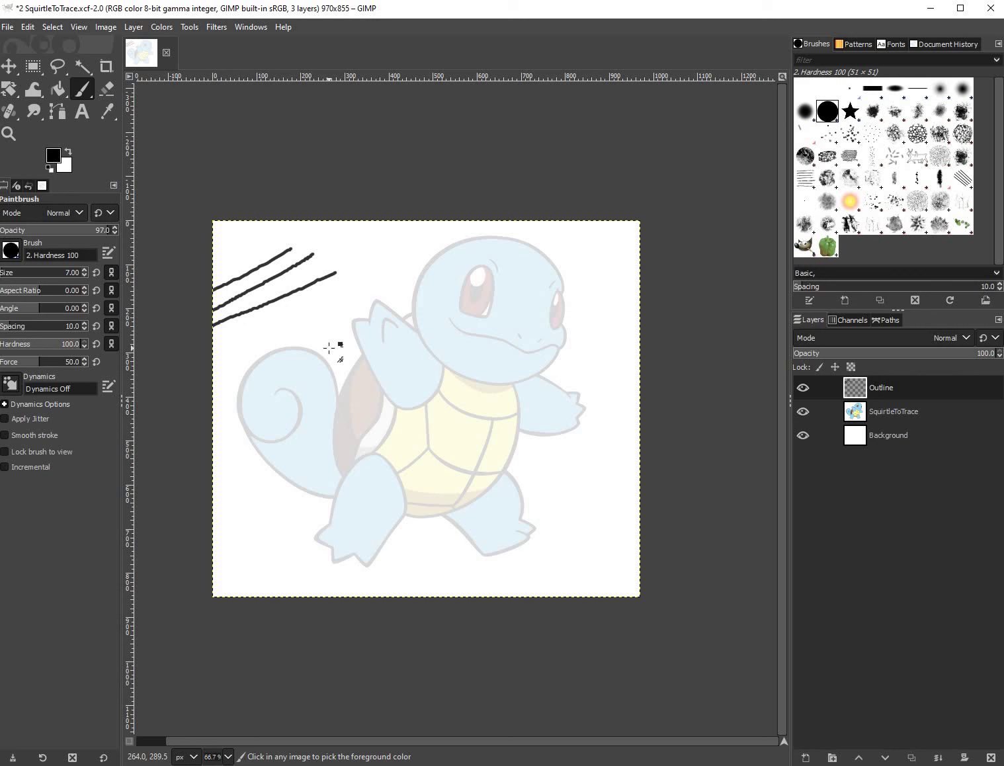
key("ctrl+z")
key("ctrl+z")
key("ctrl+z")
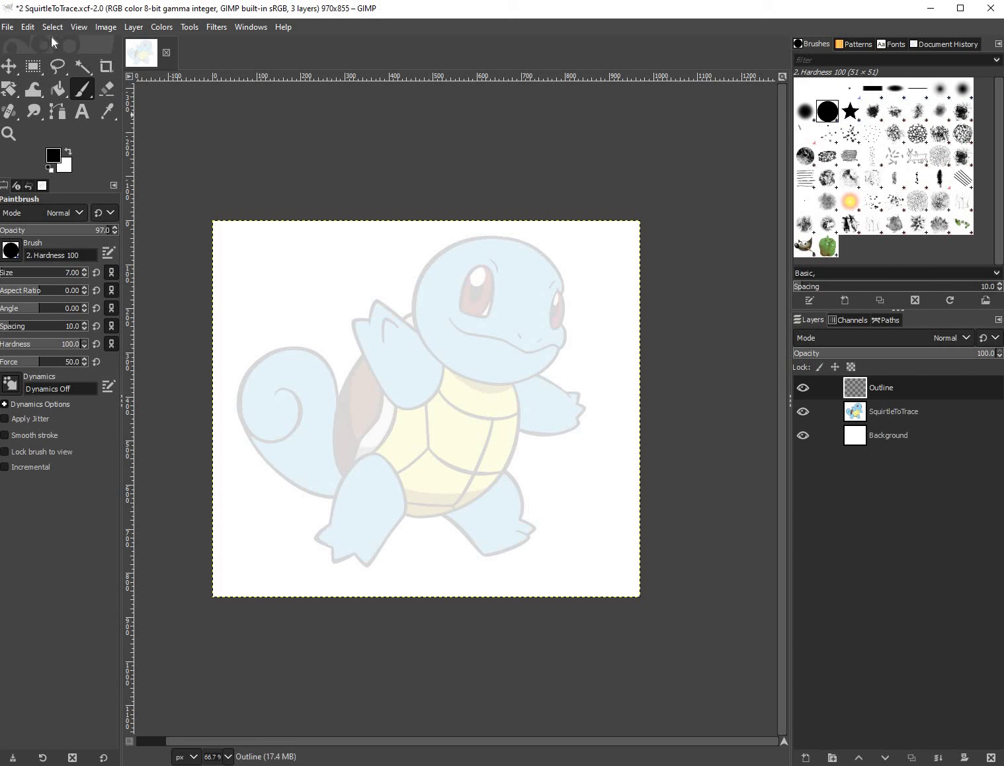
Redo the first test stroke and undo it again.
key("ctrl+y")
key("alt+e")
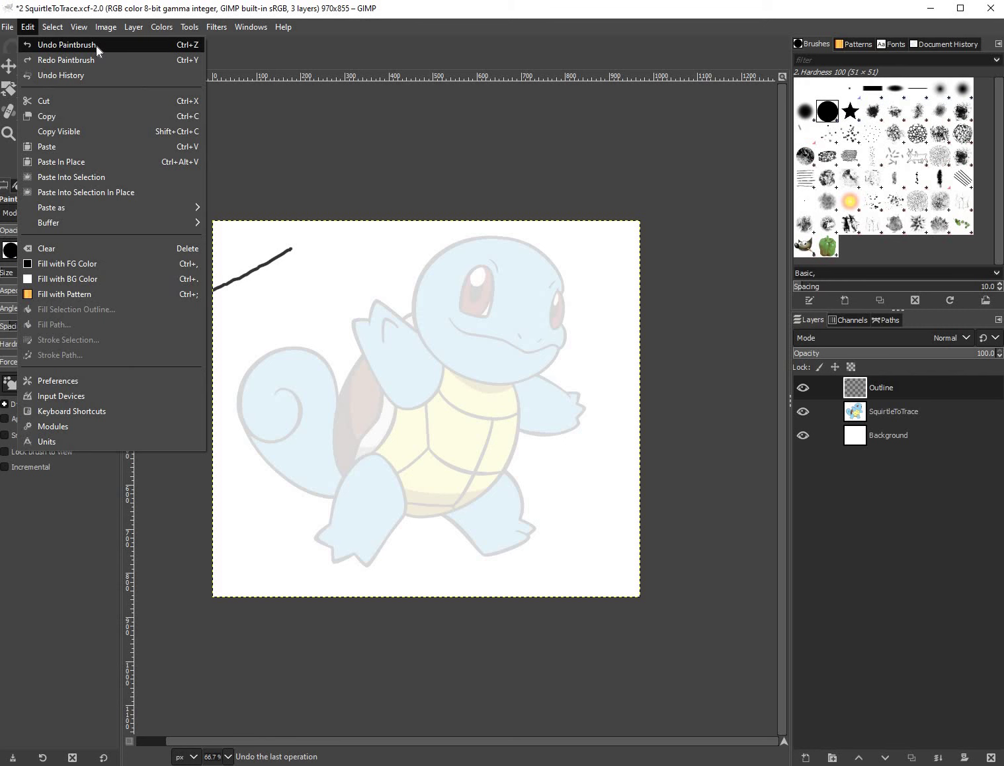
left_click(96, 45)
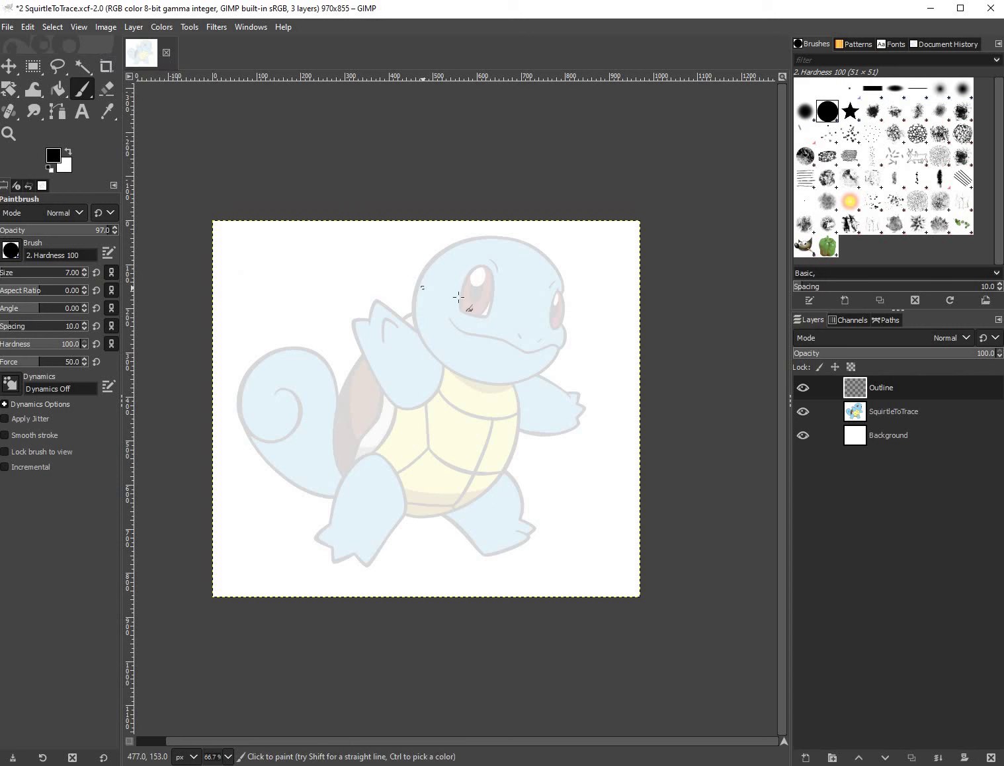
Try tracing the brow line above Squirtle's larger eye with the size 7 brush, undoing both the straight and the curved stroke.
key("ctrl")
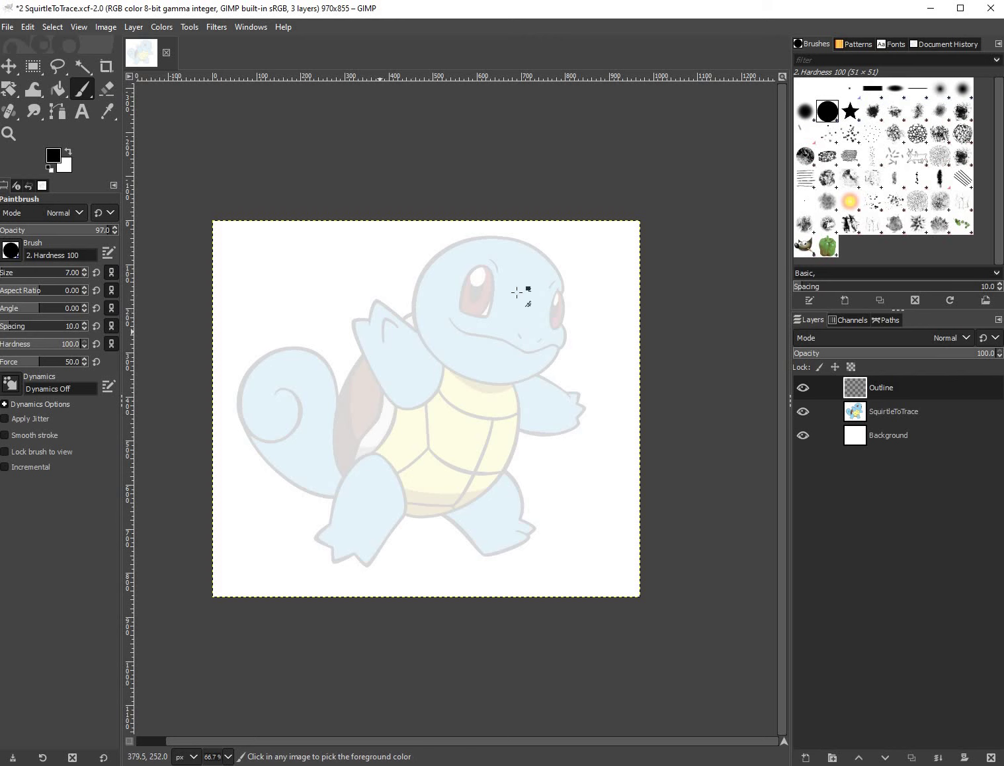
scroll(430, 276, "up", 3)
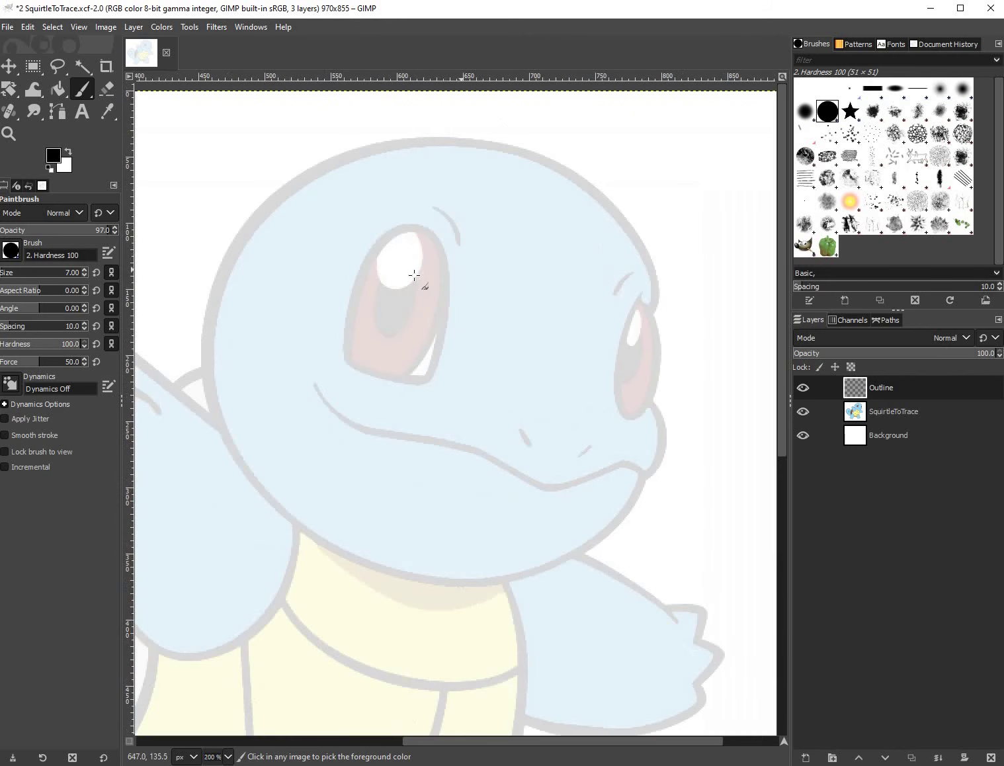
scroll(414, 275, "up", 1)
scroll(414, 277, "down", 1)
scroll(432, 163, "up", 2)
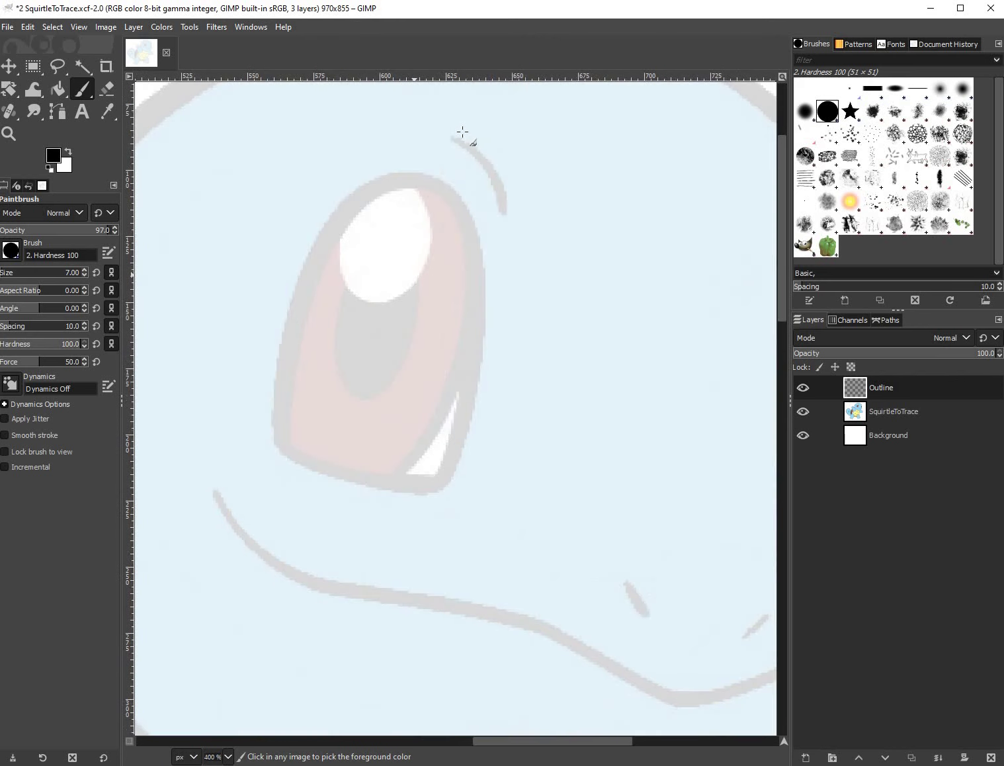
scroll(462, 132, "up", 1)
left_click_drag(463, 132, 540, 219)
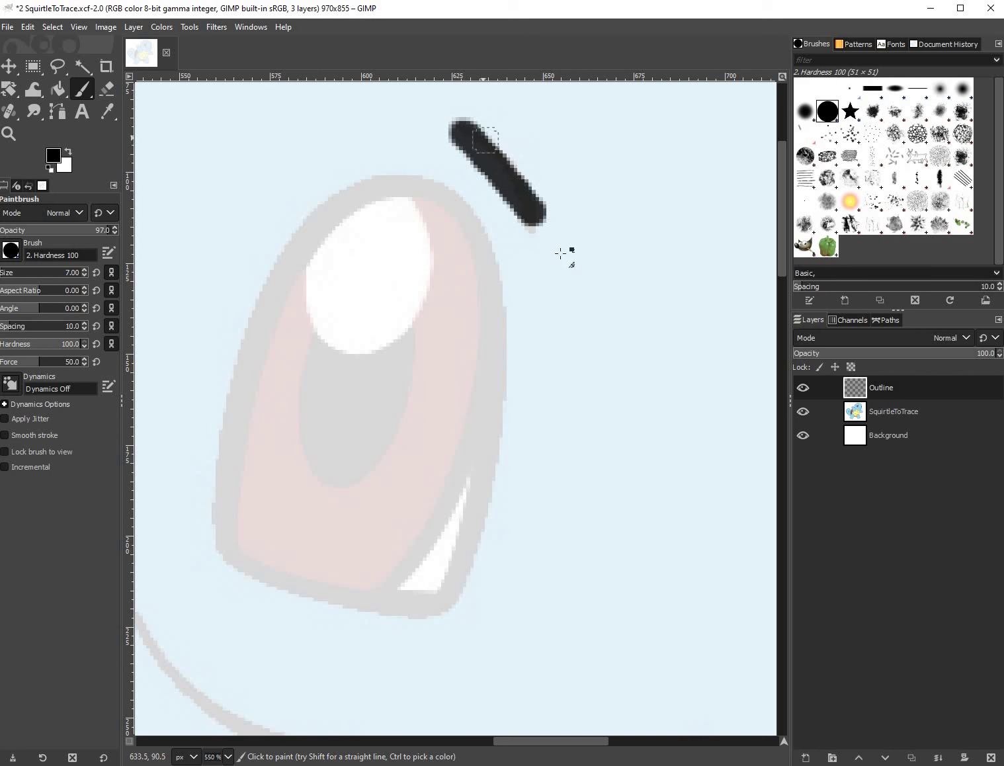
key("ctrl+z")
mouse_move(461, 131)
left_mouse_down()
mouse_move(516, 173)
mouse_move(543, 233)
left_mouse_up()
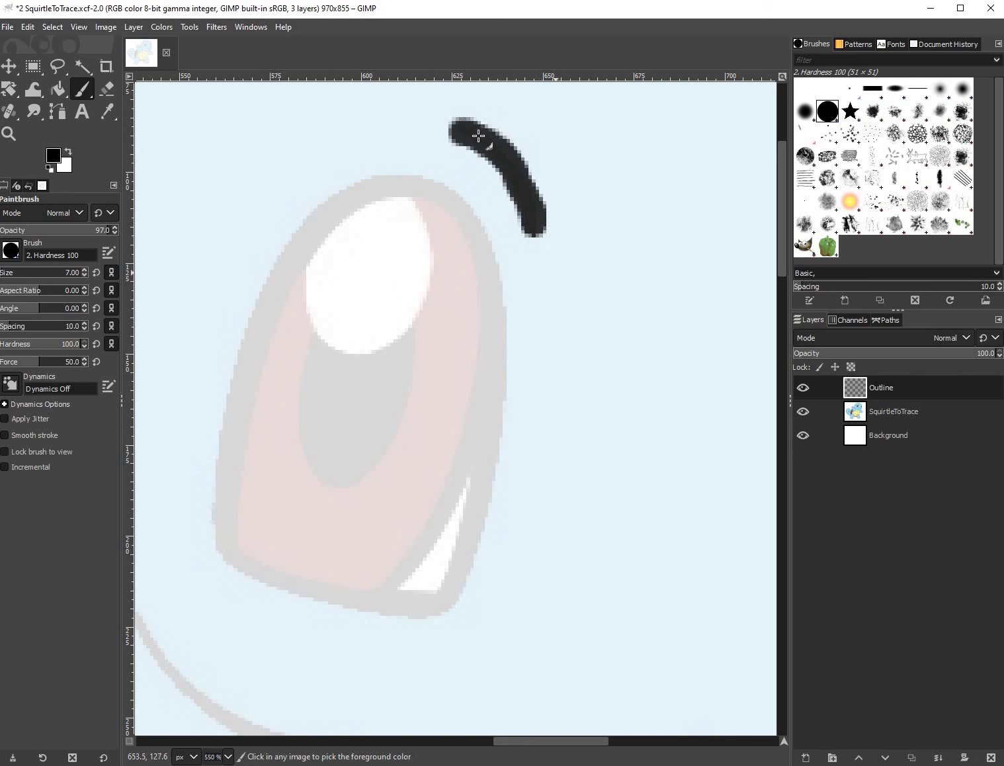
key("ctrl+z")
Enlarge the brush to size 74, try a single dab over the brow line and undo it.
scroll(512, 283, "up", 3)
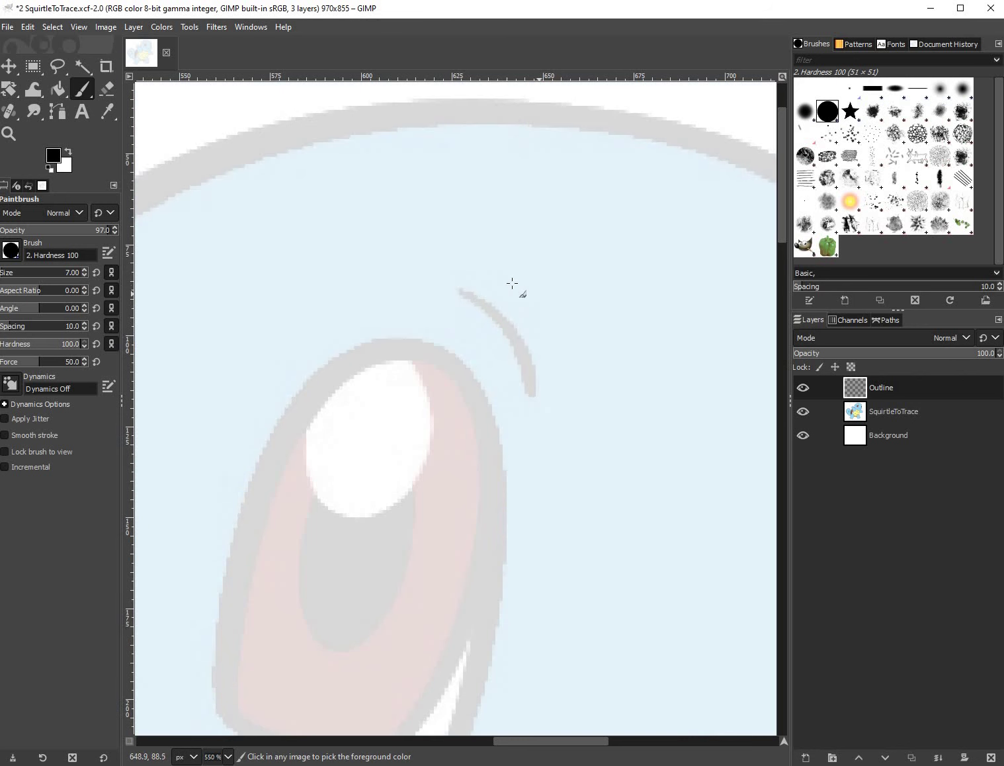
scroll(512, 283, "up", 2)
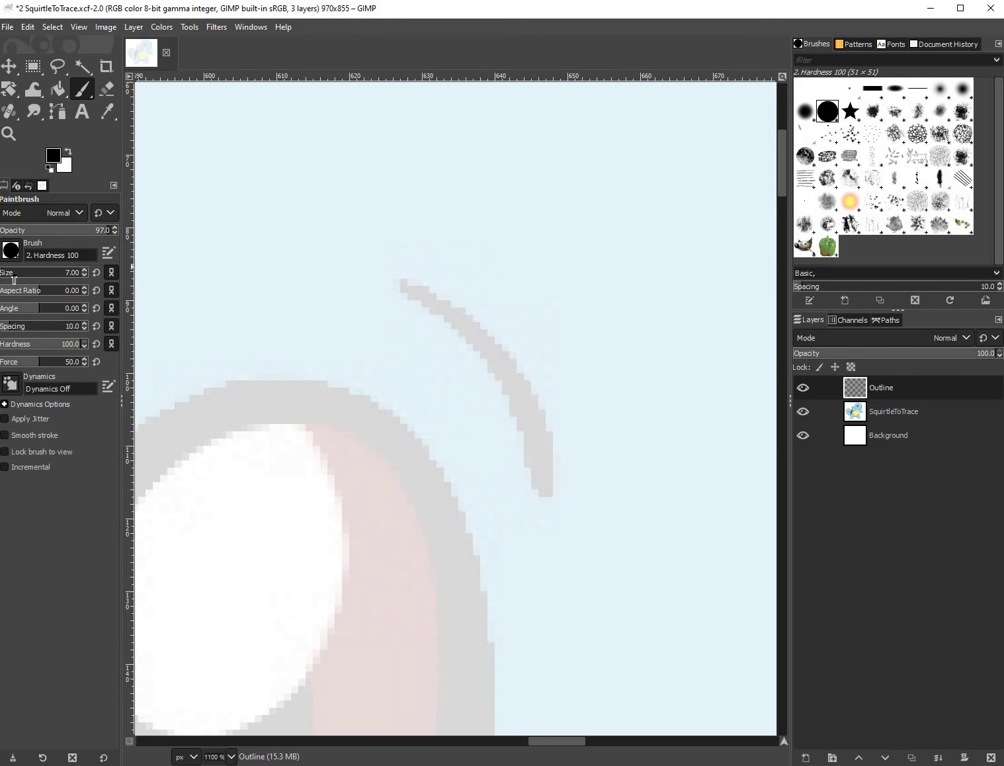
key("bracketright")
key("bracketright")
key("bracketright")
key("bracketright")
key("bracketright")
key("bracketright")
key("bracketright")
key("bracketright")
key("bracketright")
key("bracketright")
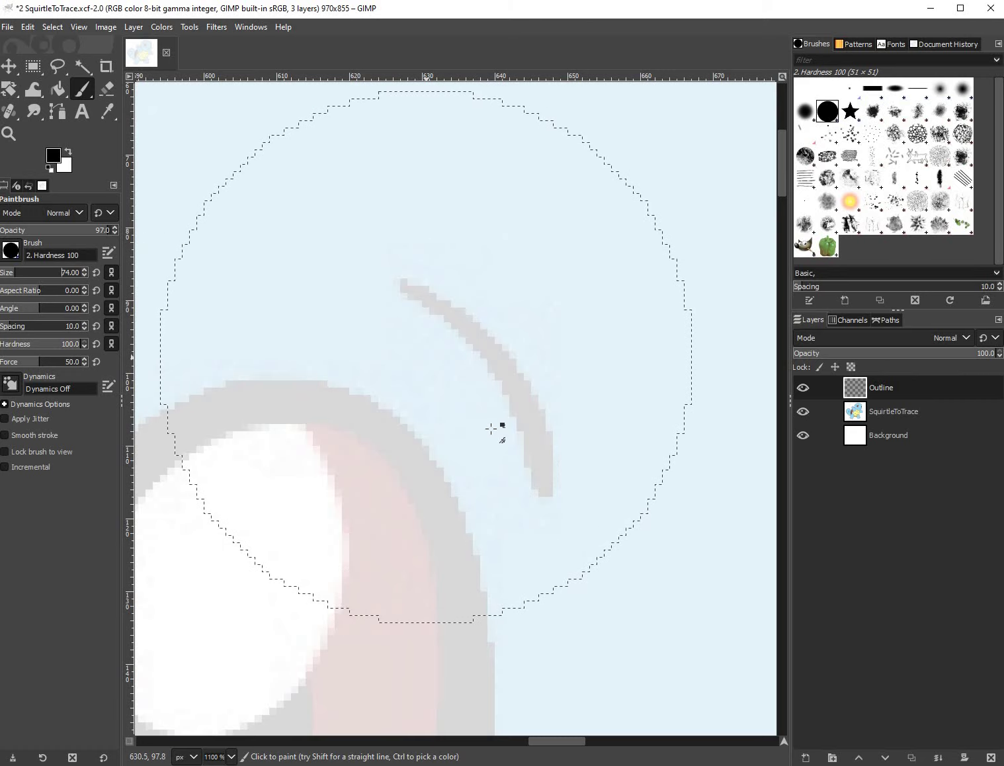
left_click(426, 358)
key("ctrl+z")
Shrink the brush to size 3, undoing a test dab made at the brow line's upper end along the way.
key("bracketleft")
key("bracketleft")
key("bracketleft")
key("bracketleft")
key("bracketleft")
key("bracketleft")
key("bracketleft")
key("bracketleft")
key("bracketleft")
key("bracketleft")
left_click(422, 287)
key("bracketleft")
key("bracketleft")
key("ctrl+z")
key("bracketleft")
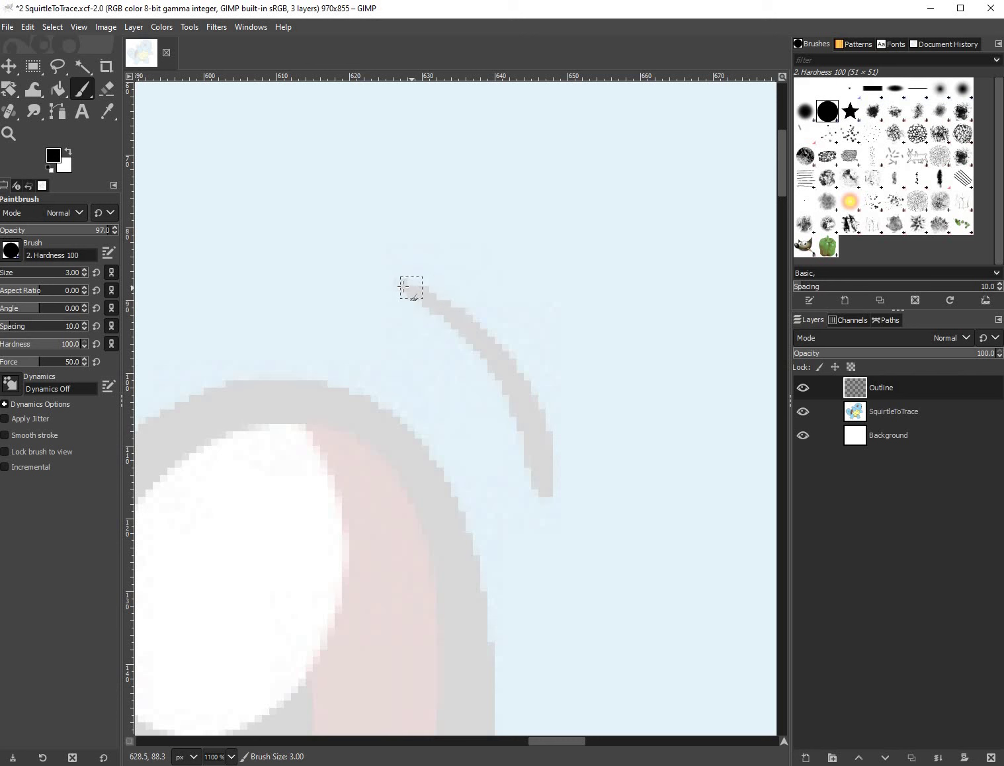
Trace the brow line above the larger eye from its thin upper tip downward, widening the brush up to size 5.
key("bracketleft")
mouse_move(402, 284)
left_mouse_down()
mouse_move(524, 392)
mouse_move(544, 504)
mouse_move(538, 482)
mouse_move(536, 489)
left_mouse_up()
key("bracketright")
key("bracketright")
key("bracketright")
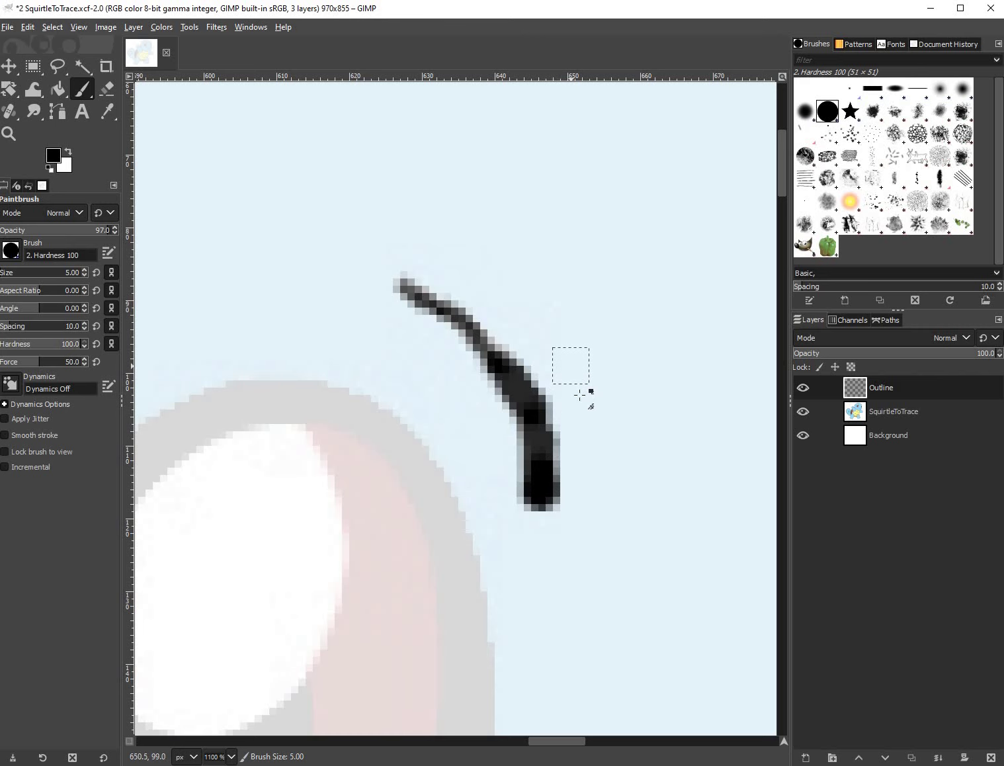
Lower the Paintbrush opacity to 94 and check the traced brow line against the whole head at 150%.
key("less")
key("less")
key("less")
key("minus")
key("minus")
key("minus")
key("minus")
key("minus")
key("minus")
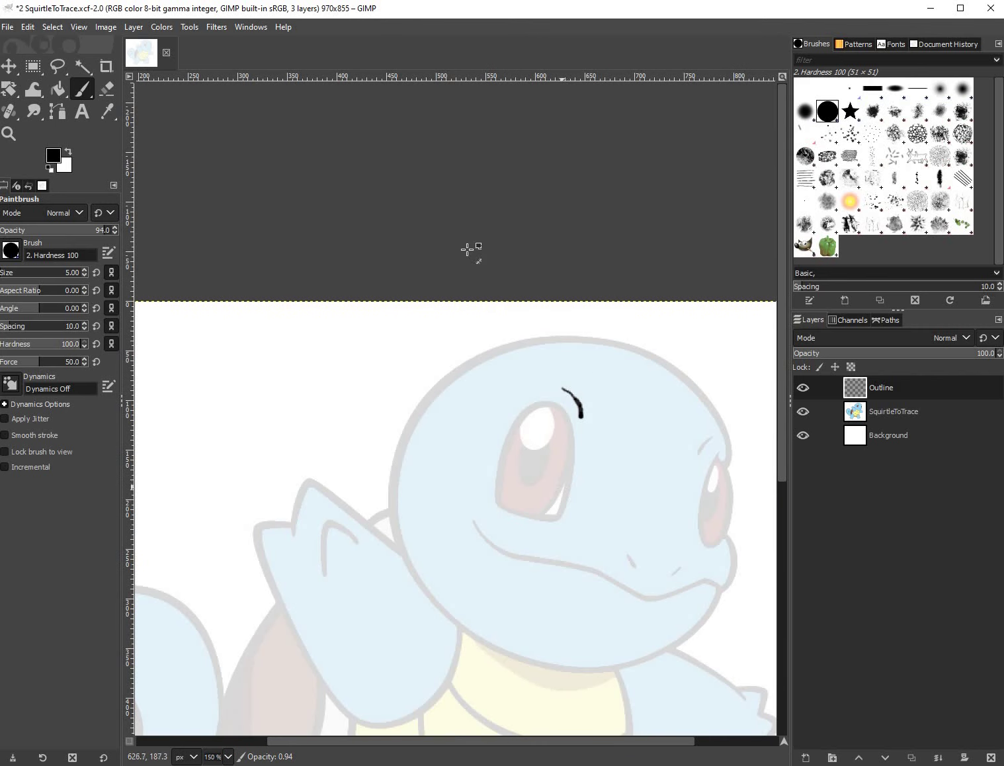
Set the brush to size 6 and trace the larger eye's bottom edge and the lower part of its right edge.
key("plus")
key("plus")
key("plus")
key("plus")
key("bracketright")
mouse_move(336, 552)
left_mouse_down()
mouse_move(386, 578)
mouse_move(545, 601)
mouse_move(572, 555)
mouse_move(594, 424)
left_mouse_up()
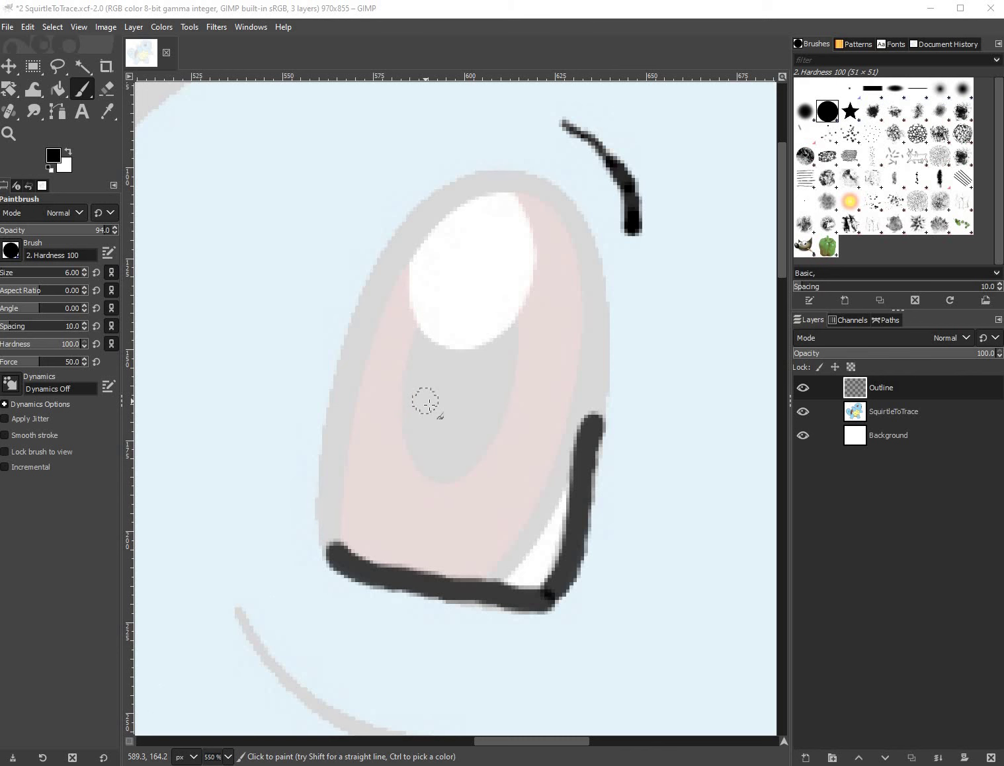
Review the traced eye and brow strokes against the full figure at 100% zoom.
scroll(427, 402, "down", 6)
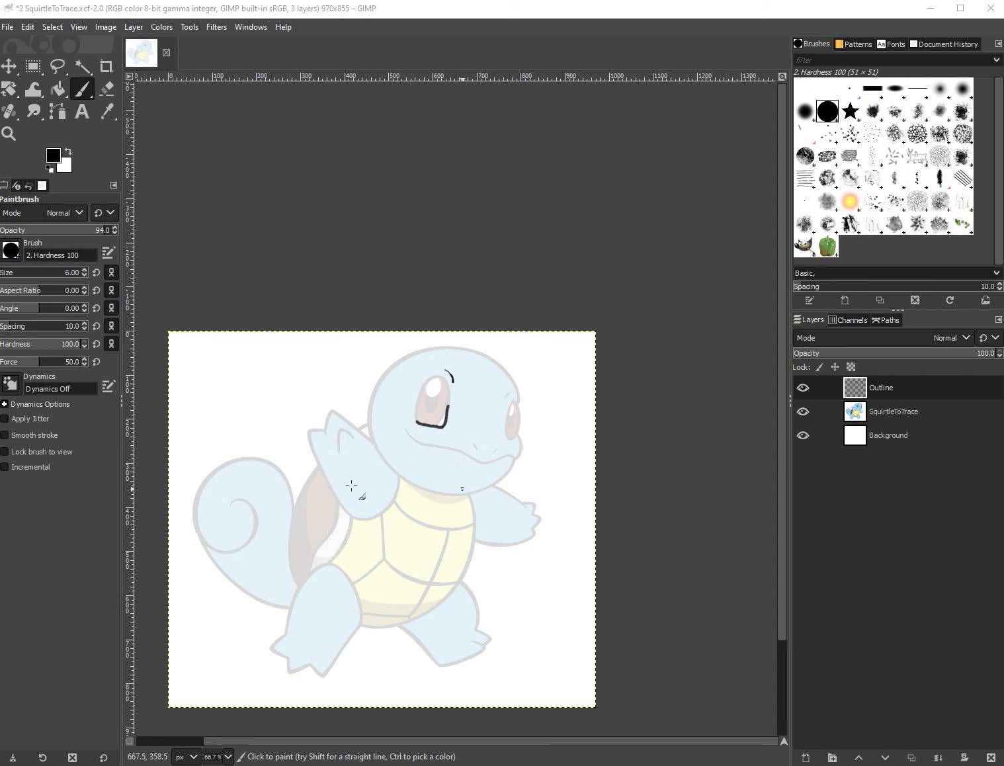
scroll(354, 486, "down", 3)
scroll(358, 414, "up", 1)
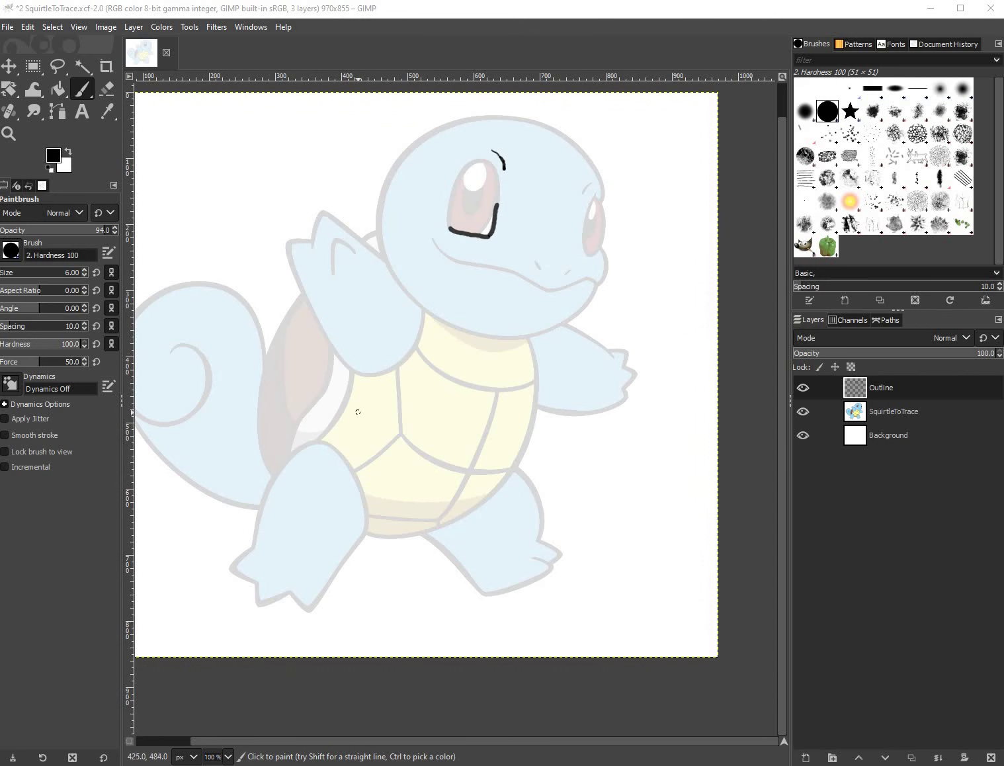